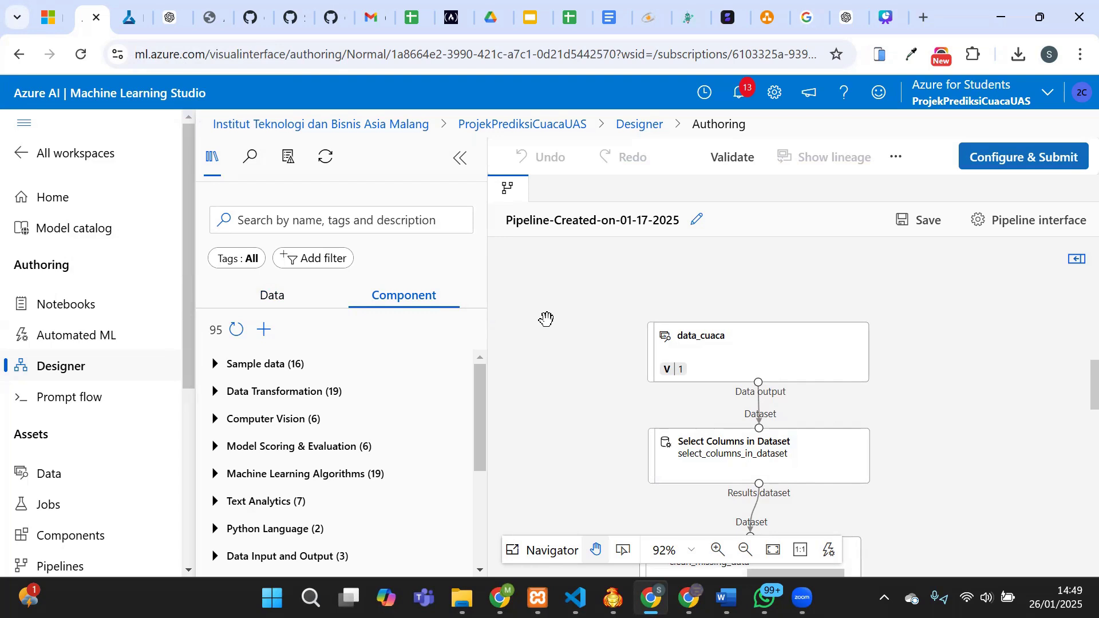
Show the registered data assets and inspect the data_cuaca dataset's details and its node at the start of the pipeline.
{"action": "left_click", "coordinate": [285, 298]}
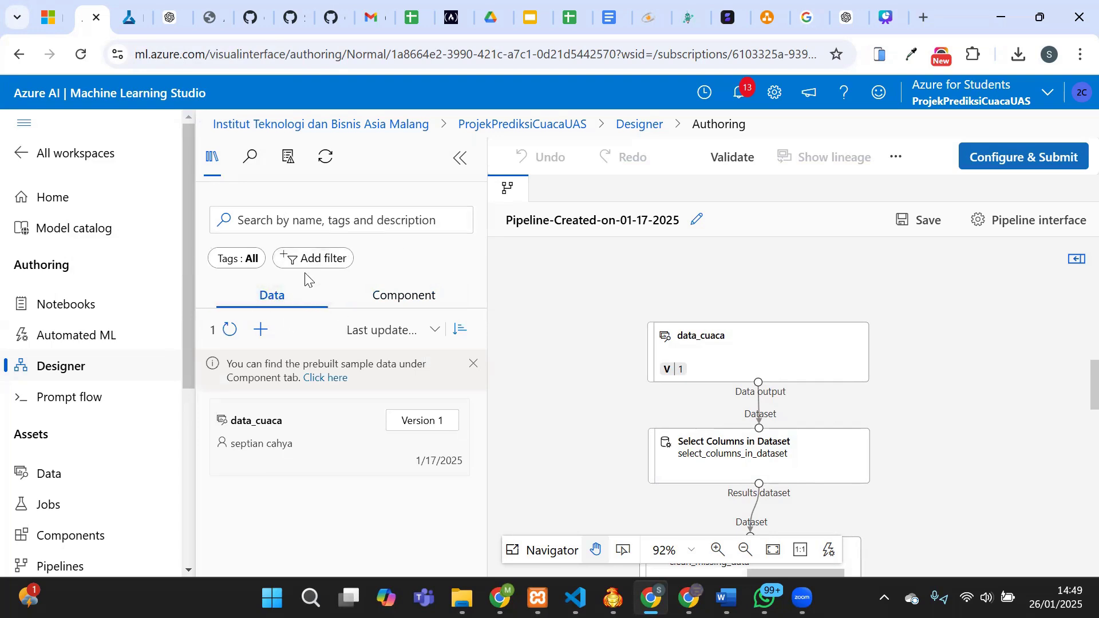
{"action": "left_click", "coordinate": [268, 298]}
{"action": "mouse_move", "coordinate": [344, 452]}
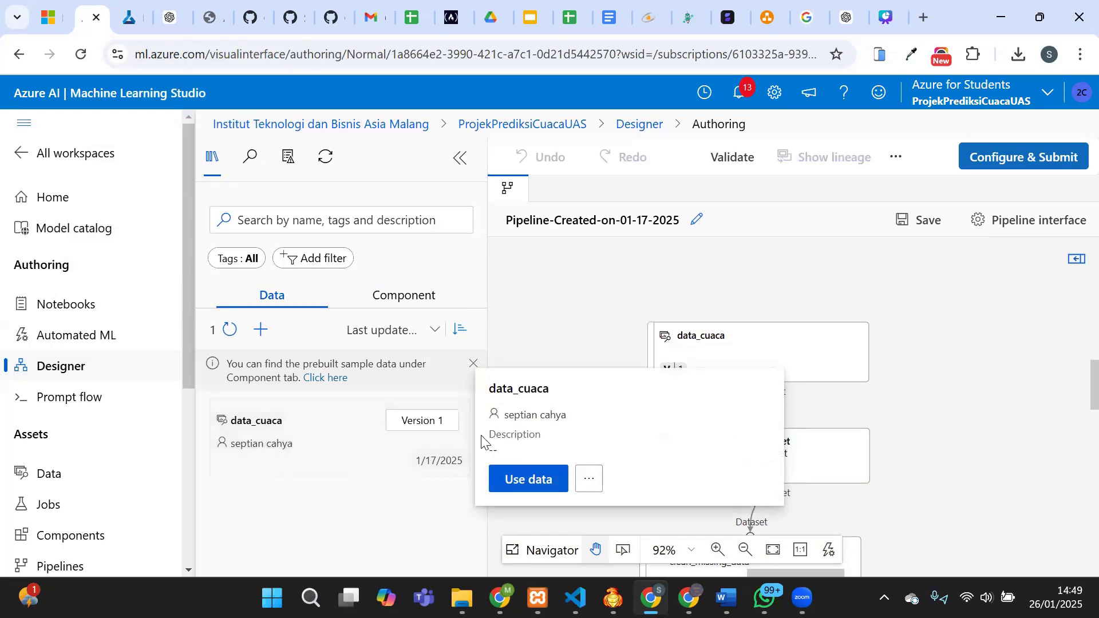
{"action": "scroll", "coordinate": [560, 347], "scroll_direction": "down", "scroll_amount": 1}
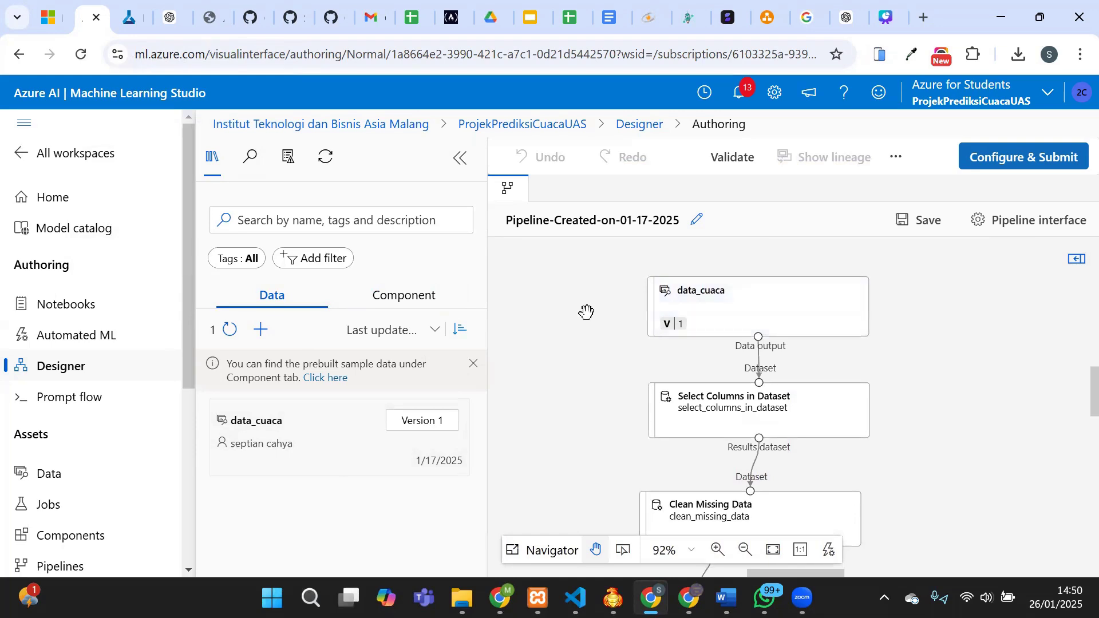
{"action": "scroll", "coordinate": [562, 359], "scroll_direction": "down", "scroll_amount": 1}
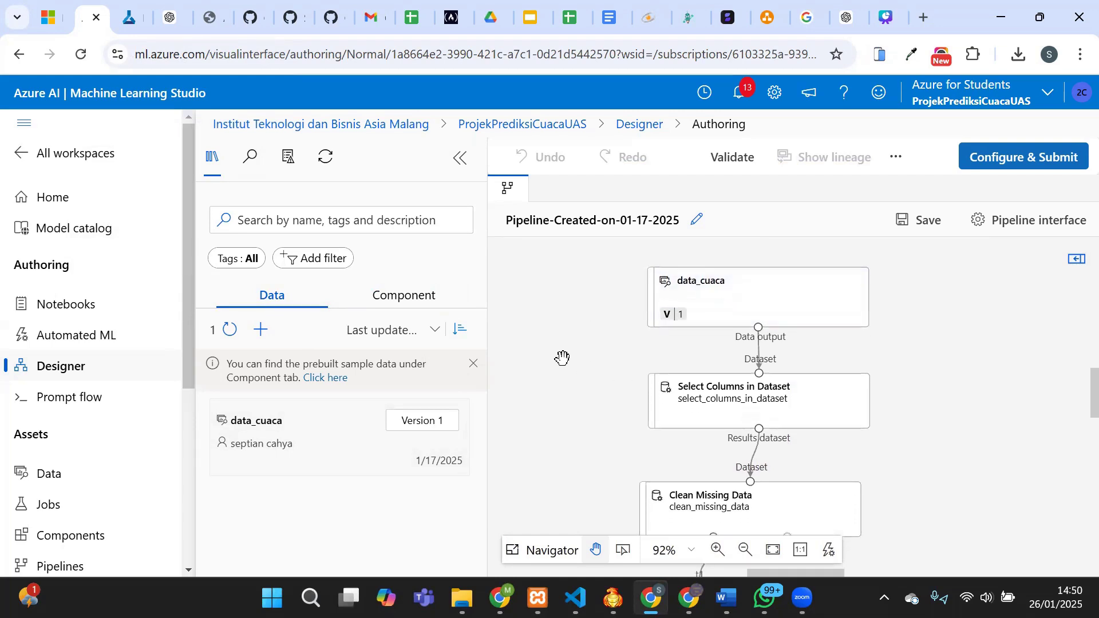
{"action": "mouse_move", "coordinate": [710, 385]}
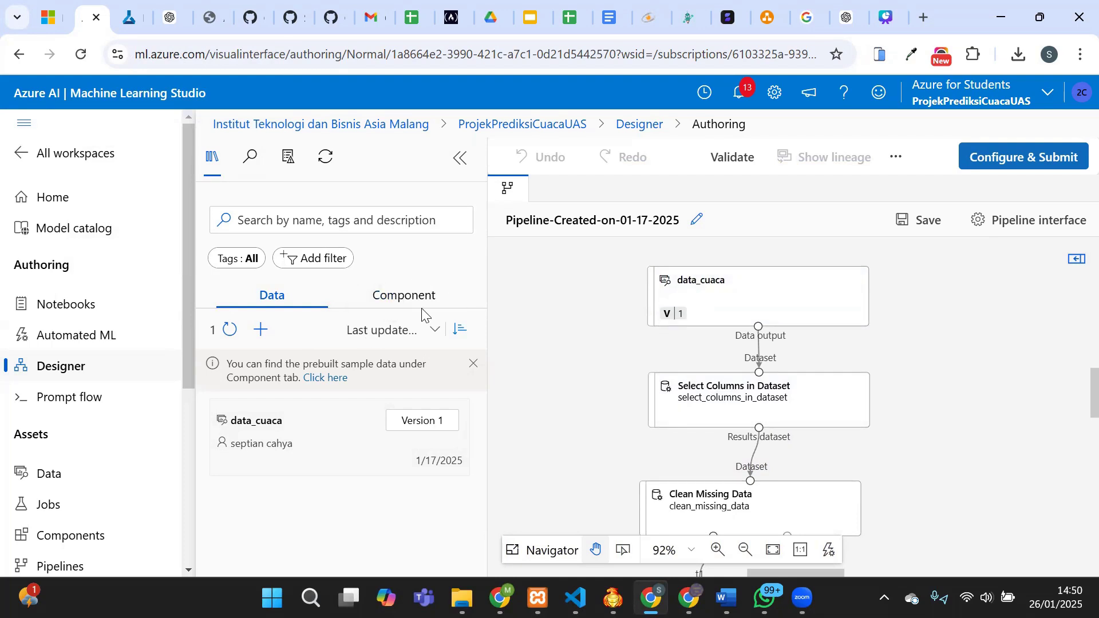
Search the component library for "select columns" and view the details of the Select Columns in Dataset component.
{"action": "left_click", "coordinate": [405, 299]}
{"action": "left_click", "coordinate": [342, 219]}
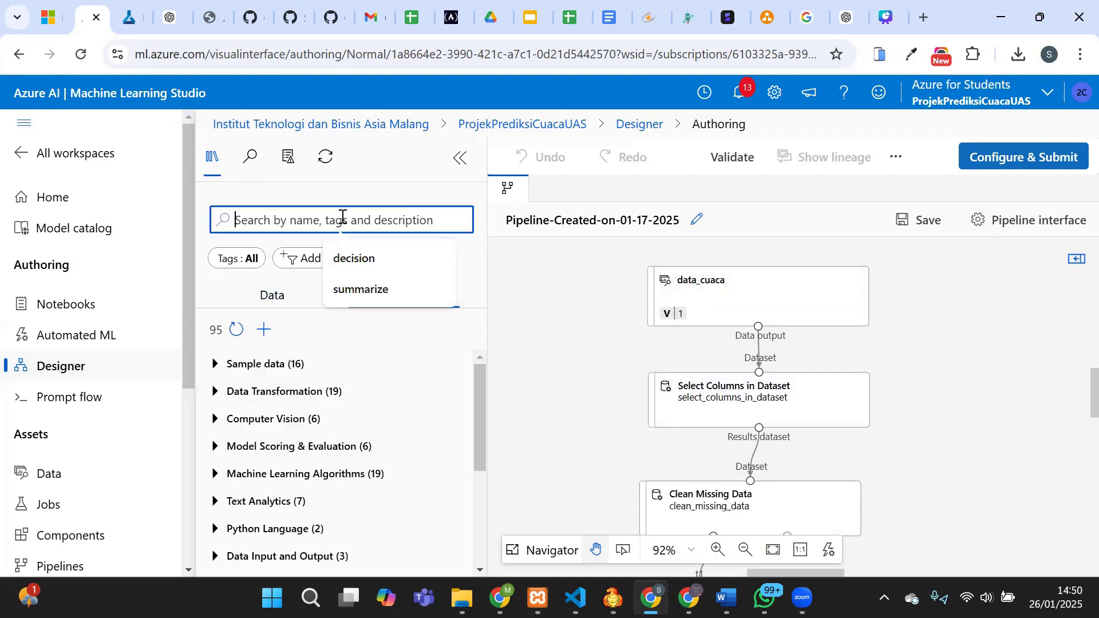
{"action": "type", "text": "select"}
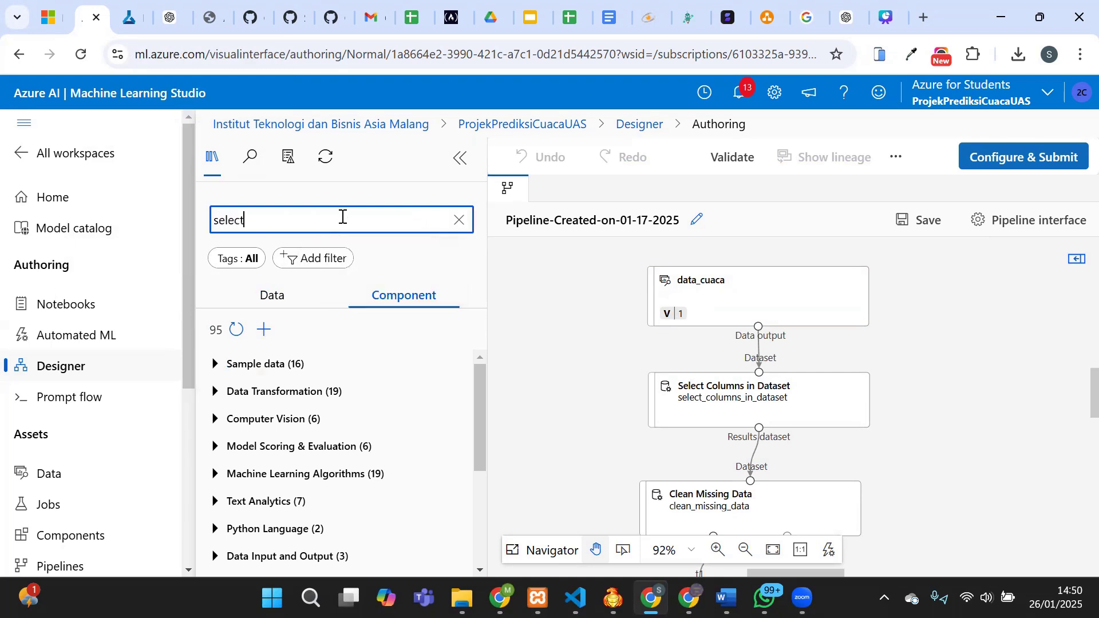
{"action": "type", "text": " columns in dat"}
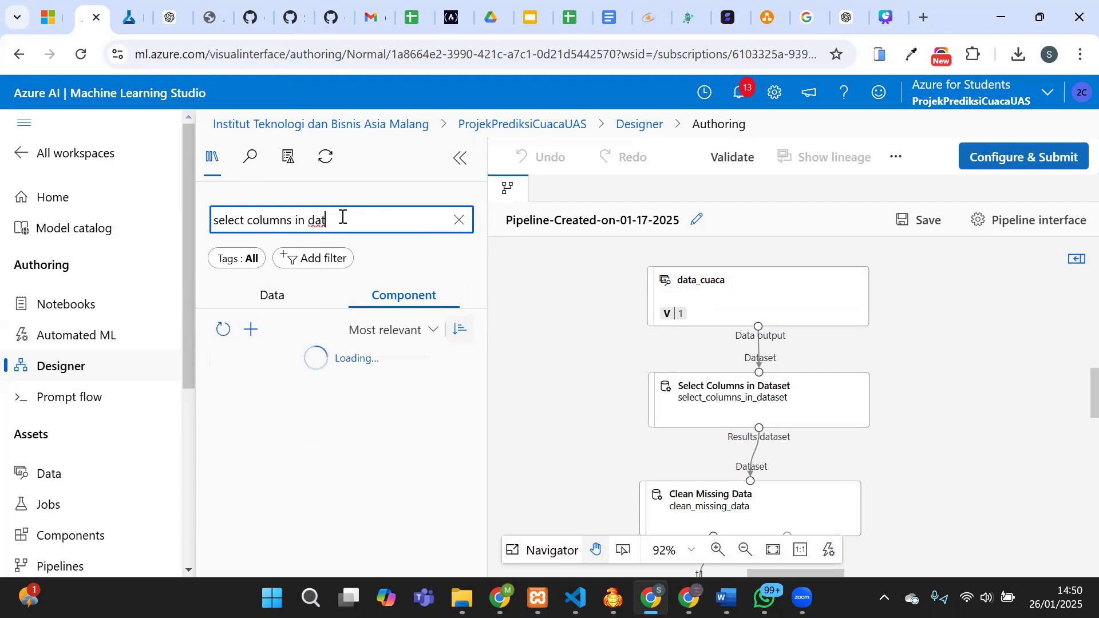
{"action": "key", "text": "BackSpace"}
{"action": "key", "text": "BackSpace"}
{"action": "key", "text": "BackSpace"}
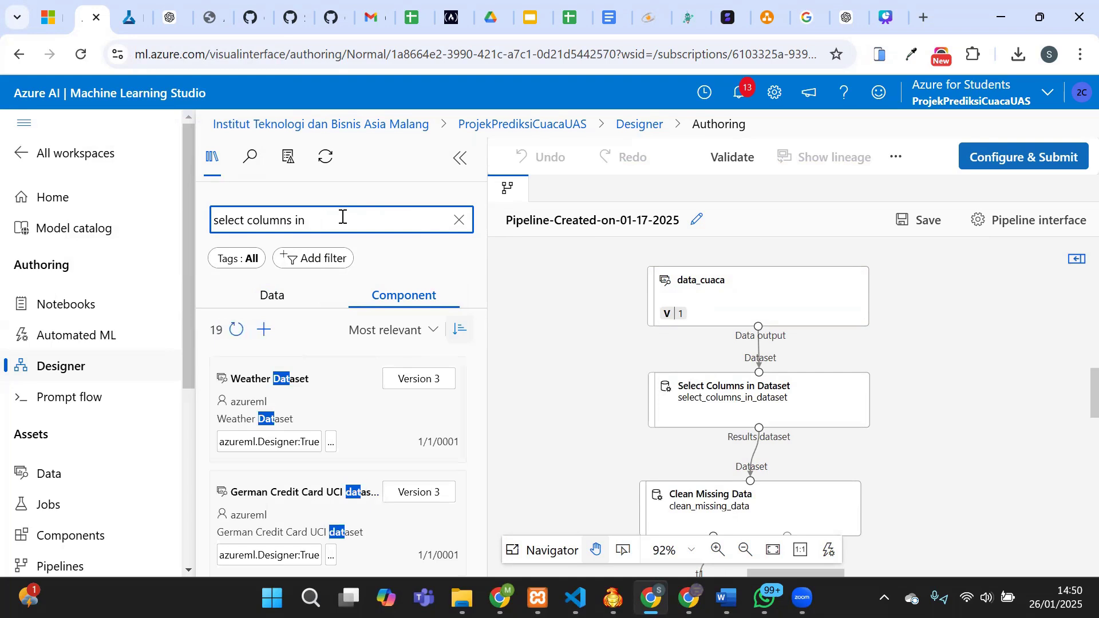
{"action": "key", "text": "BackSpace"}
{"action": "key", "text": "BackSpace"}
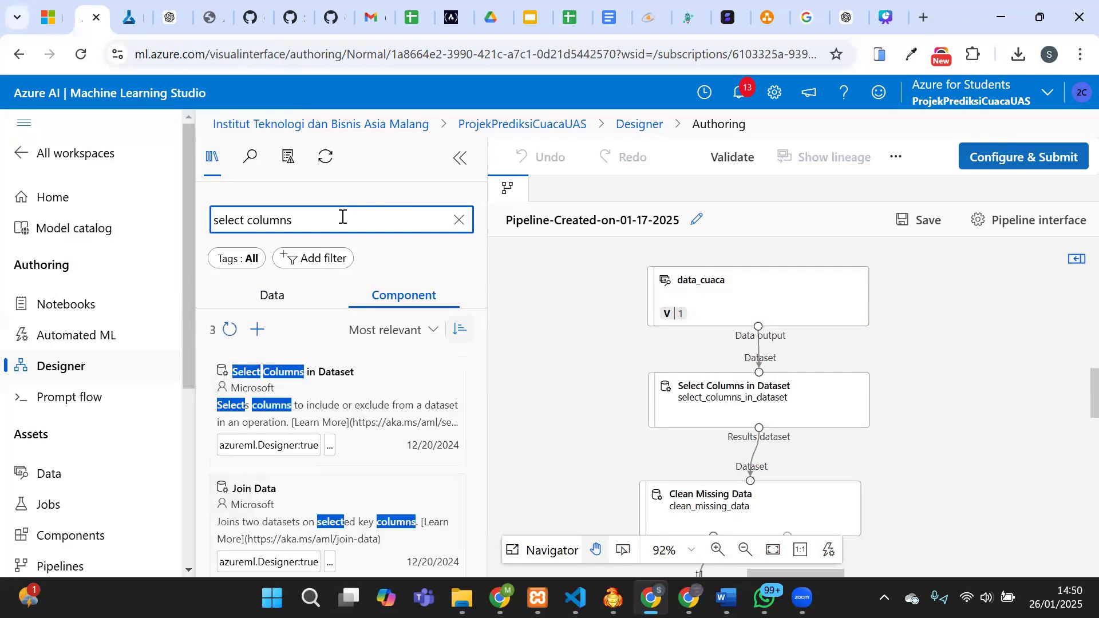
{"action": "scroll", "coordinate": [294, 408], "scroll_direction": "down", "scroll_amount": 2}
{"action": "mouse_move", "coordinate": [295, 408]}
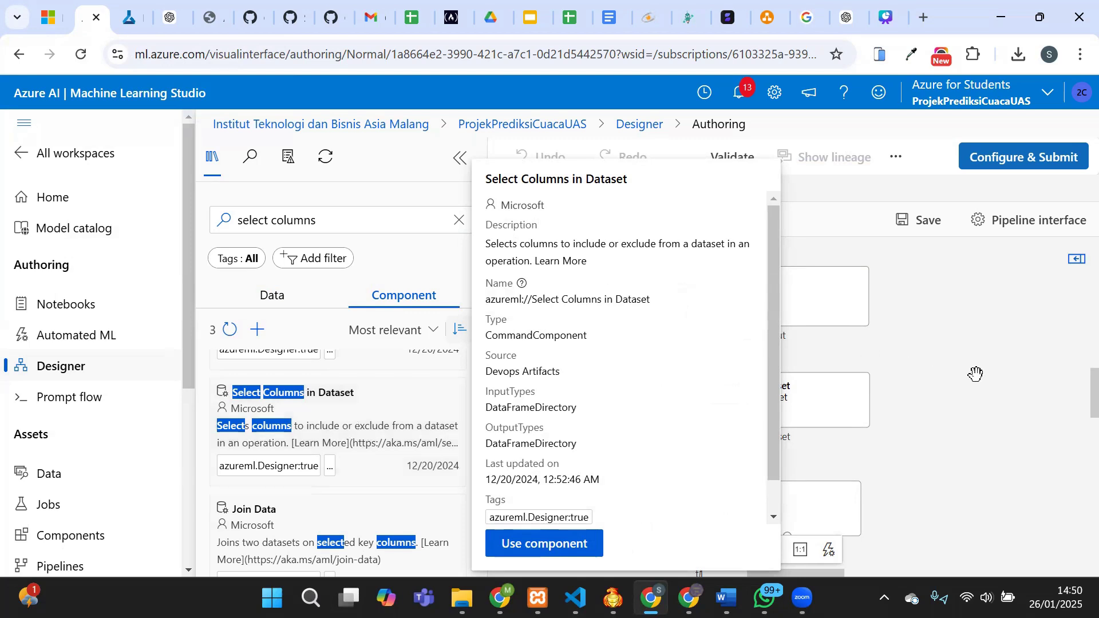
Examine the parameters of the pipeline's Select Columns in Dataset node, including the side pane, and close the pane.
{"action": "left_click_drag", "start_coordinate": [887, 401], "coordinate": [864, 405]}
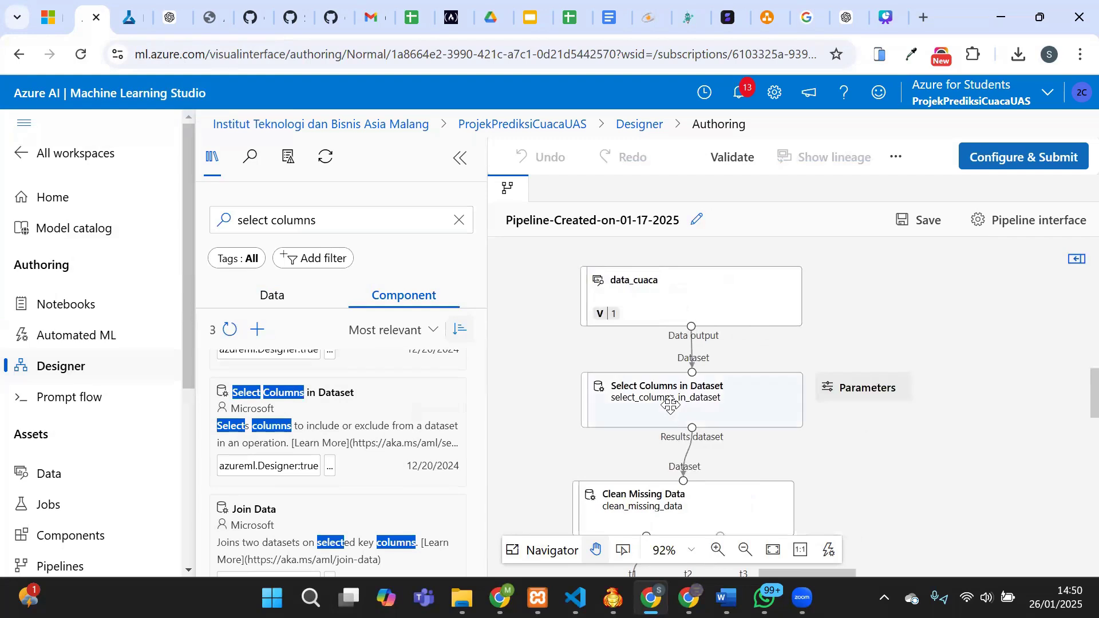
{"action": "left_click", "coordinate": [889, 389]}
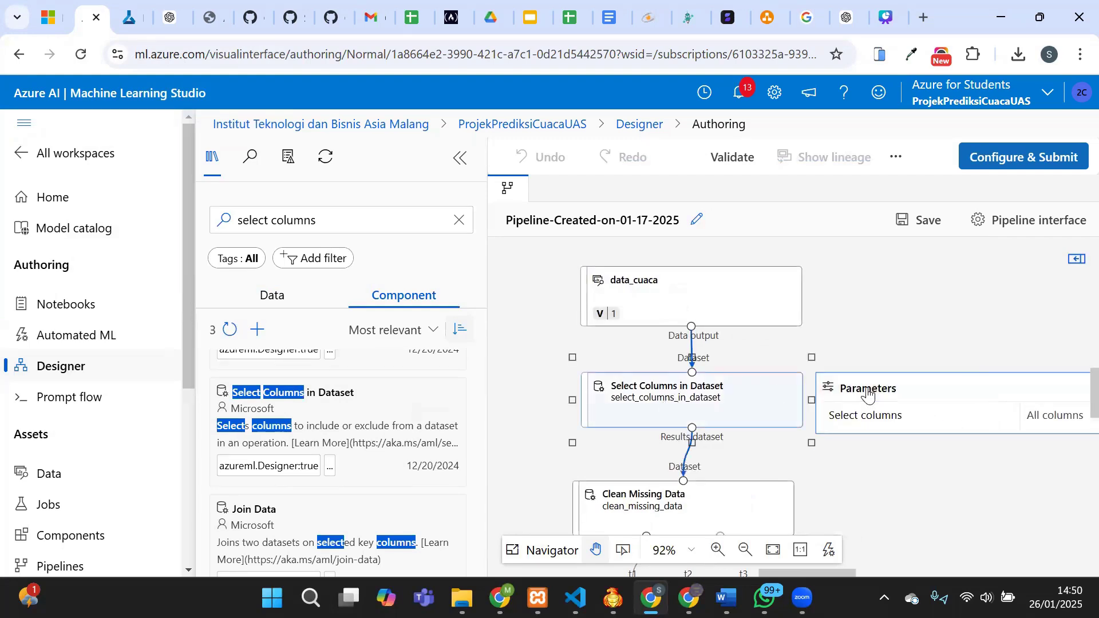
{"action": "left_click", "coordinate": [1076, 261]}
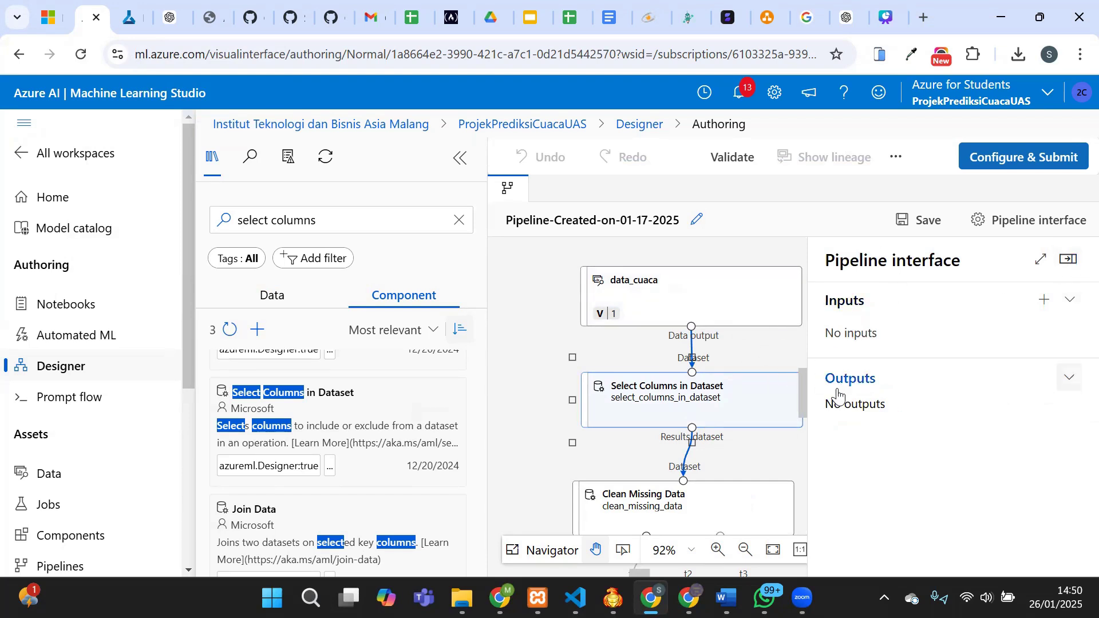
{"action": "left_click", "coordinate": [1073, 262]}
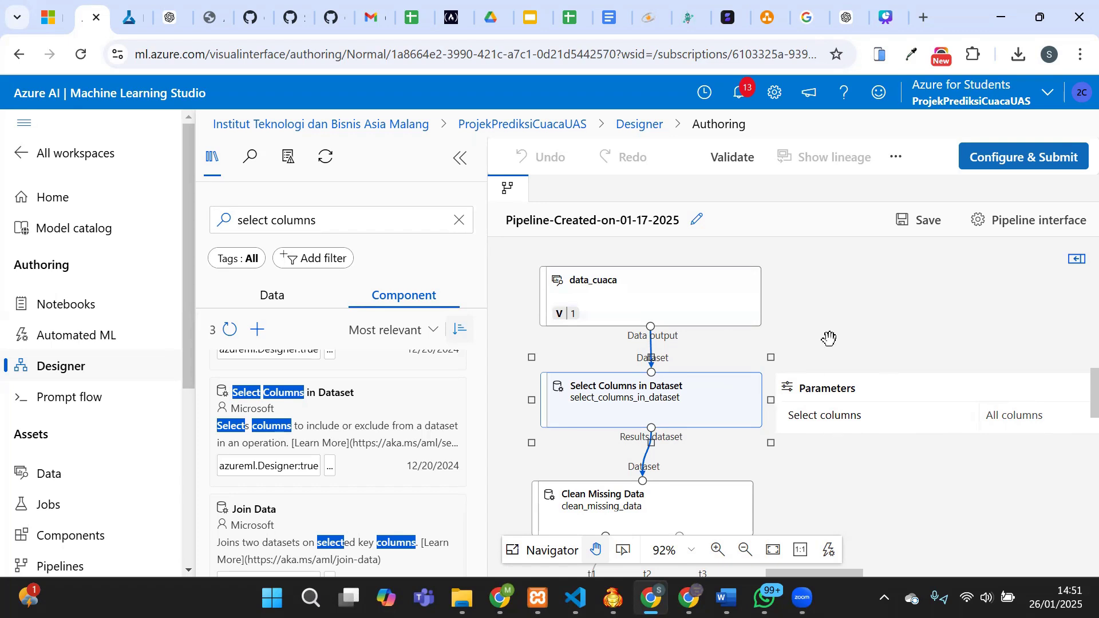
Search the component library for "clean missing data" and look through the results for the Clean Missing Data component.
{"action": "scroll", "coordinate": [829, 338], "scroll_direction": "down", "scroll_amount": 1}
{"action": "left_click", "coordinate": [799, 442]}
{"action": "scroll", "coordinate": [799, 442], "scroll_direction": "down", "scroll_amount": 2}
{"action": "mouse_move", "coordinate": [574, 385]}
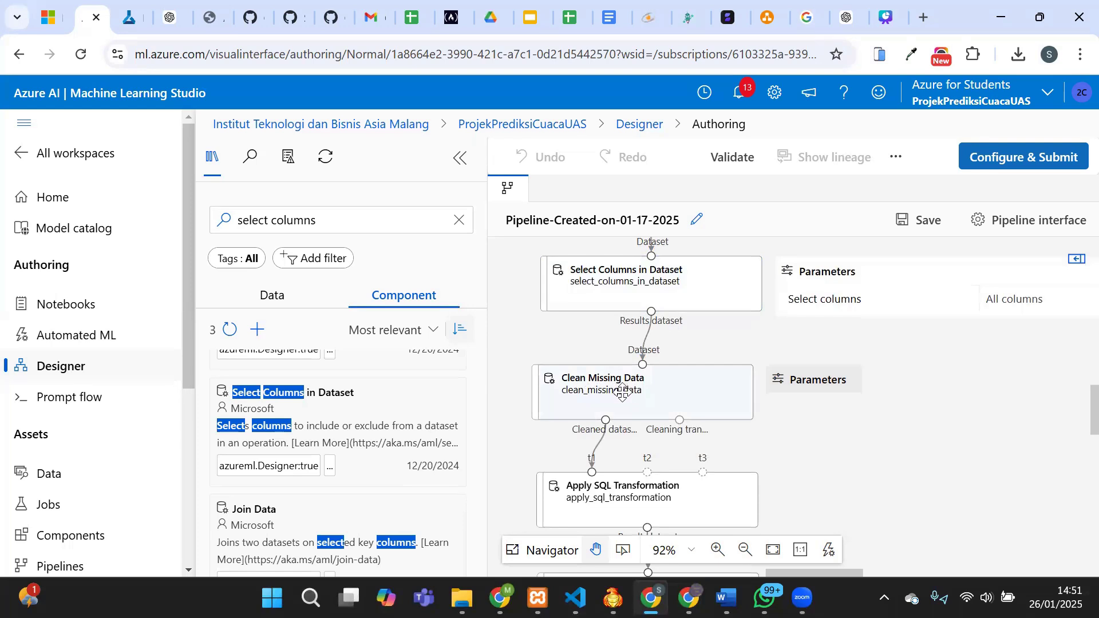
{"action": "left_click", "coordinate": [458, 218]}
{"action": "left_click", "coordinate": [457, 218]}
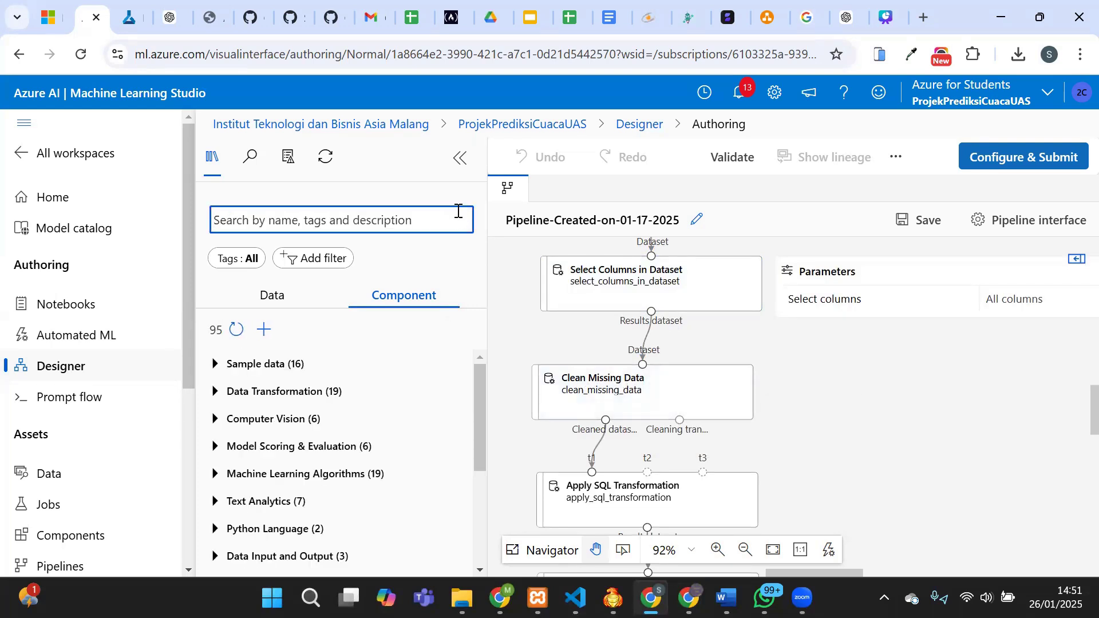
{"action": "type", "text": "clean"}
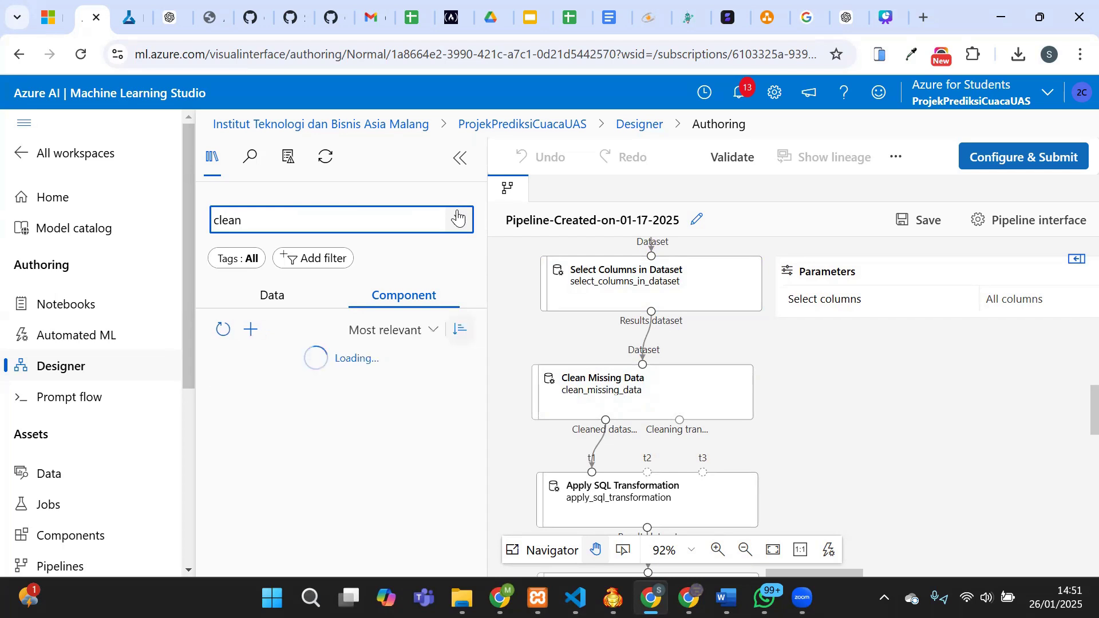
{"action": "type", "text": " missib"}
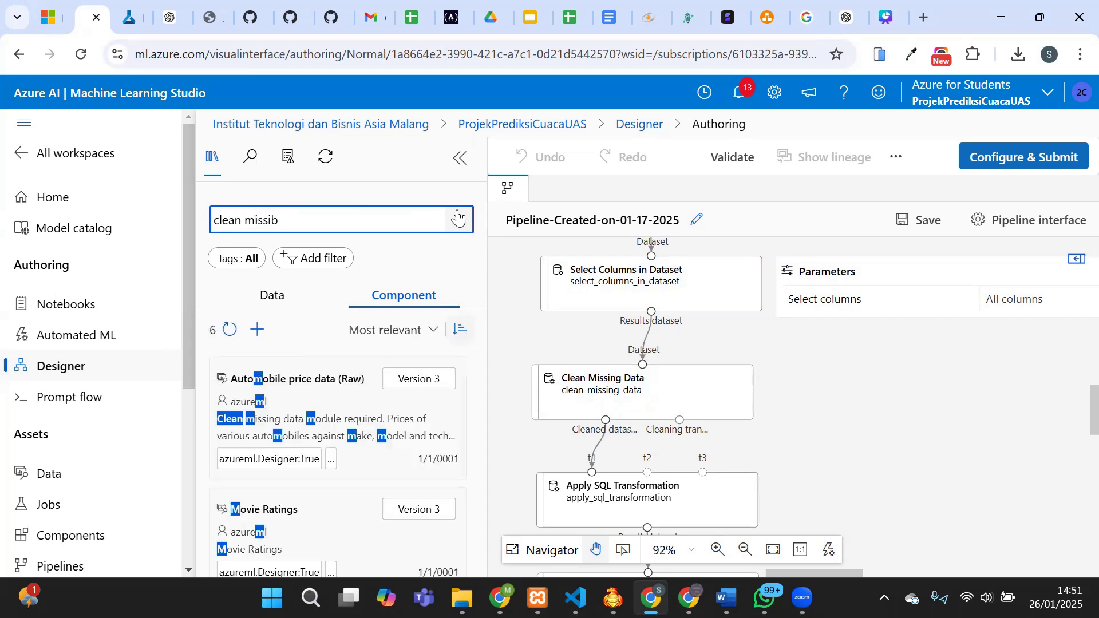
{"action": "key", "text": "BackSpace"}
{"action": "type", "text": "ng"}
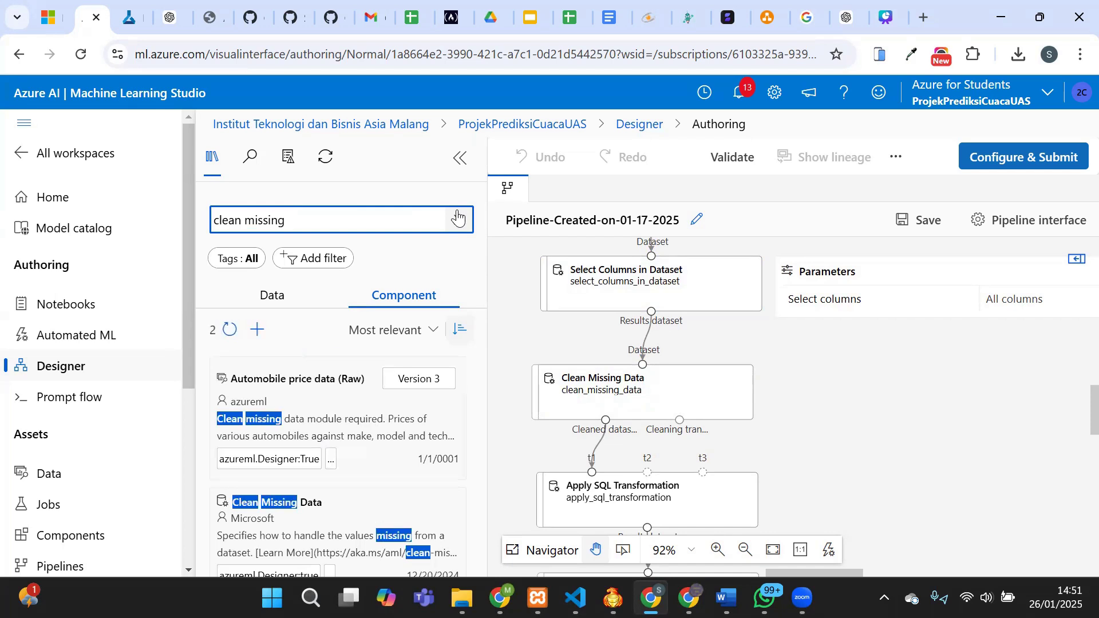
{"action": "type", "text": " data"}
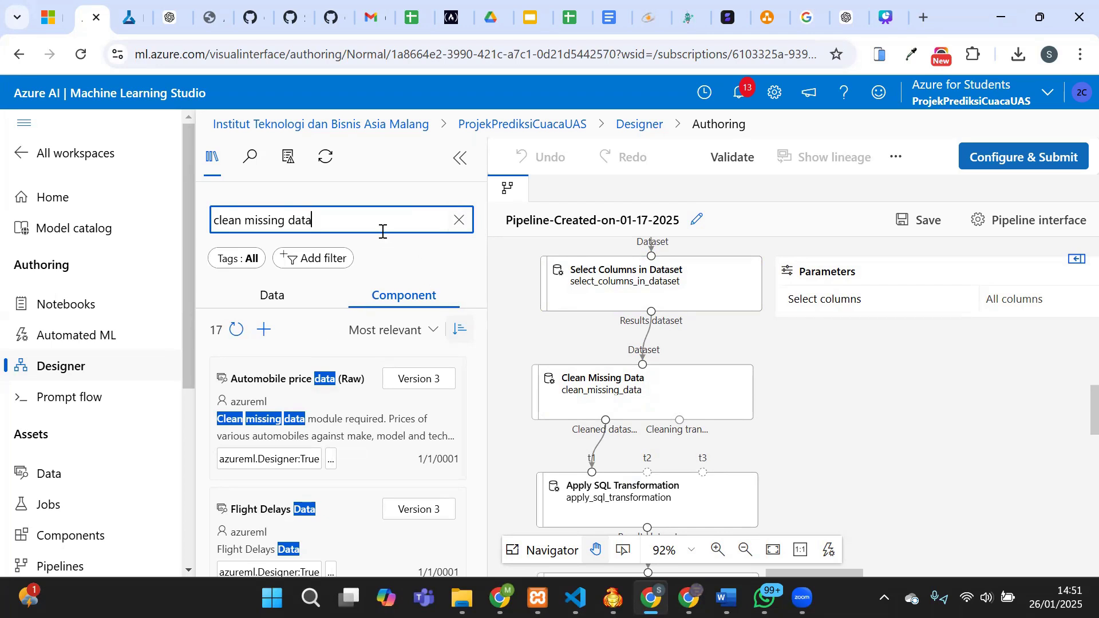
{"action": "left_click", "coordinate": [388, 386]}
{"action": "scroll", "coordinate": [390, 386], "scroll_direction": "down", "scroll_amount": 4}
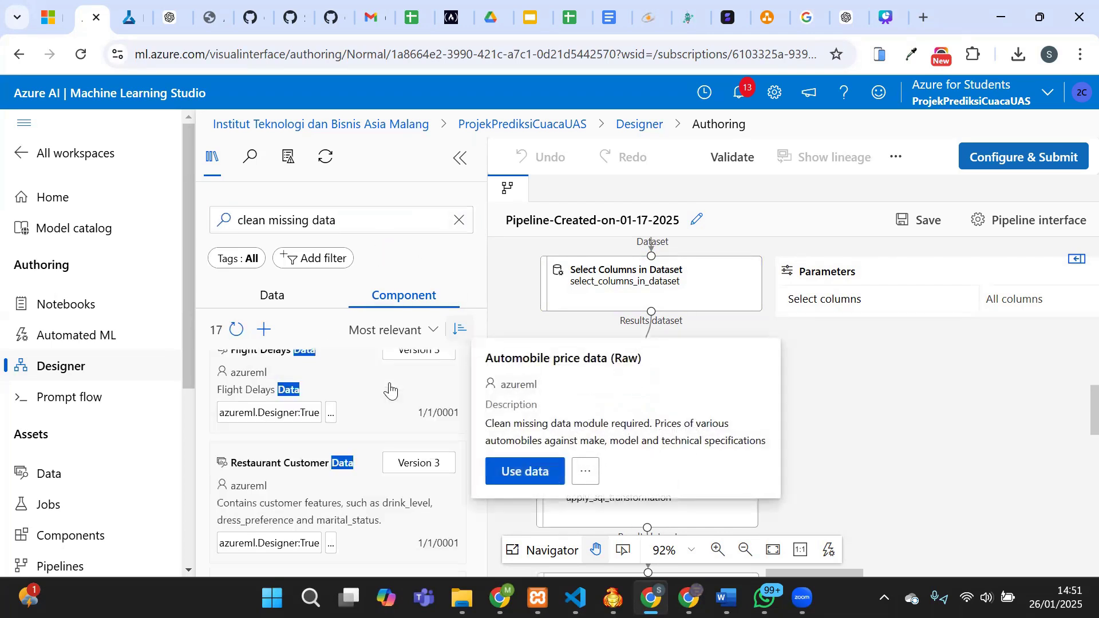
{"action": "scroll", "coordinate": [389, 386], "scroll_direction": "down", "scroll_amount": 6}
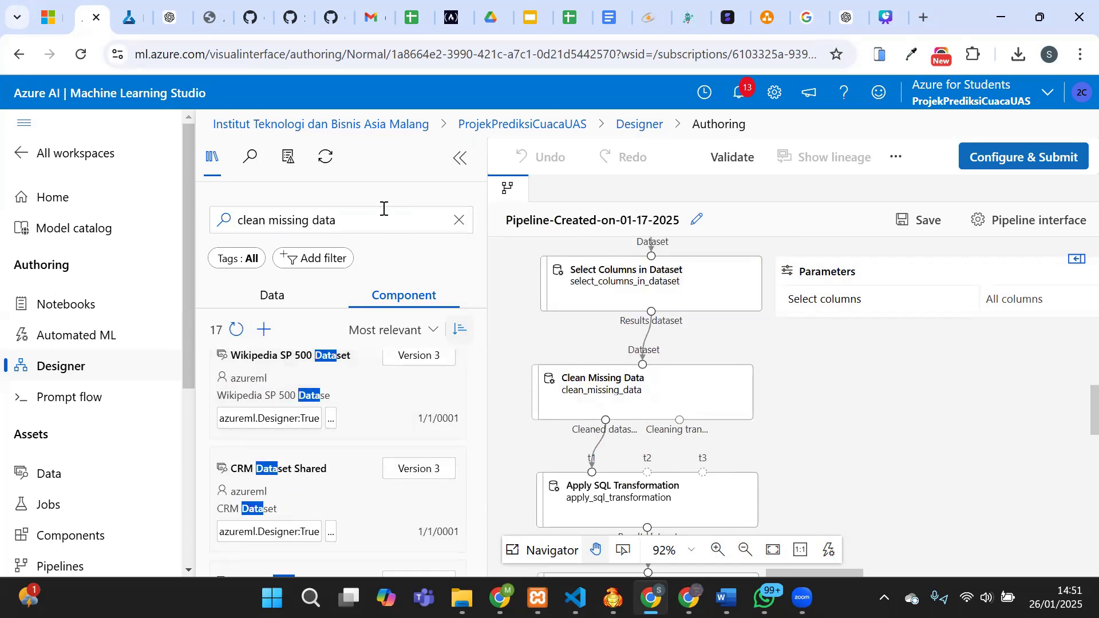
Shorten the component search to "clean missing" and locate the Clean Missing Data component.
{"action": "left_click", "coordinate": [369, 212]}
{"action": "key", "text": "BackSpace"}
{"action": "key", "text": "BackSpace"}
{"action": "key", "text": "BackSpace"}
{"action": "key", "text": "BackSpace"}
{"action": "key", "text": "BackSpace"}
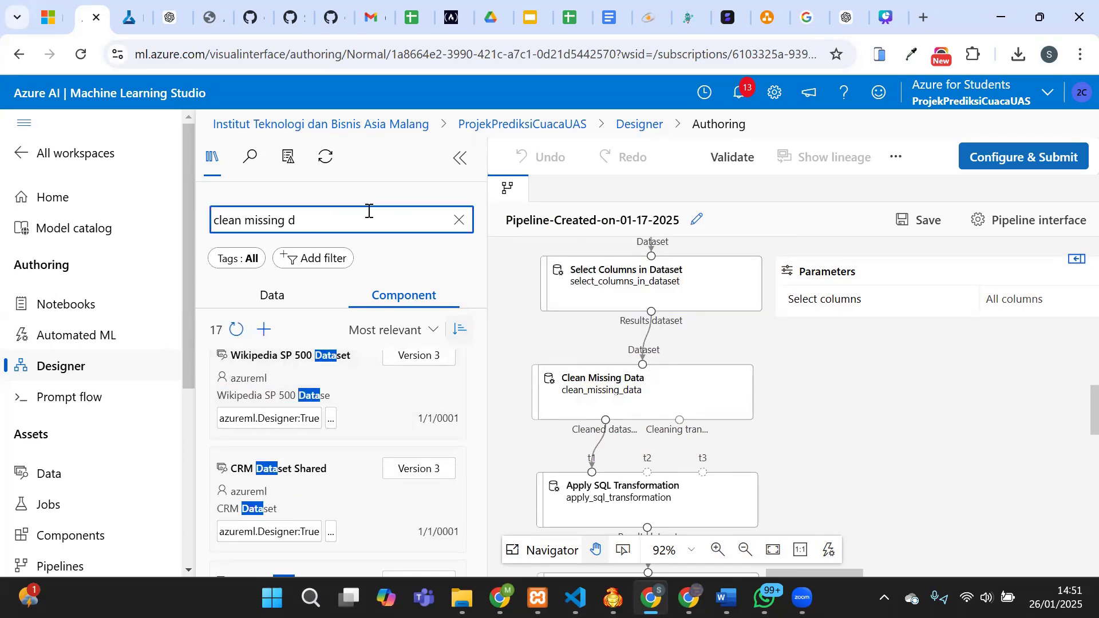
{"action": "key", "text": "Return"}
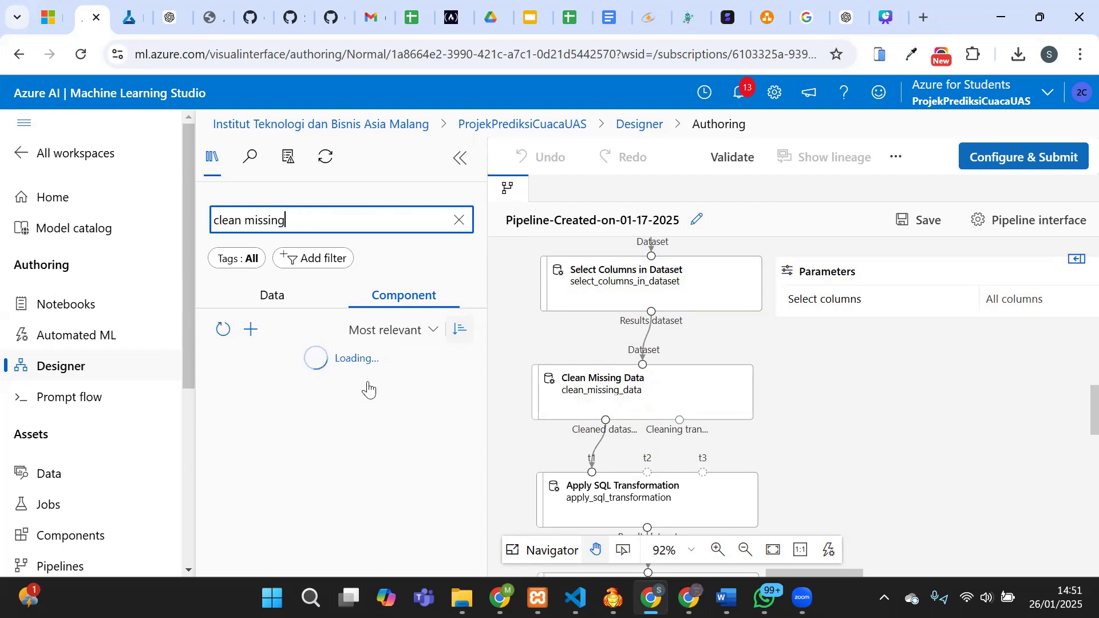
{"action": "scroll", "coordinate": [385, 432], "scroll_direction": "down", "scroll_amount": 1}
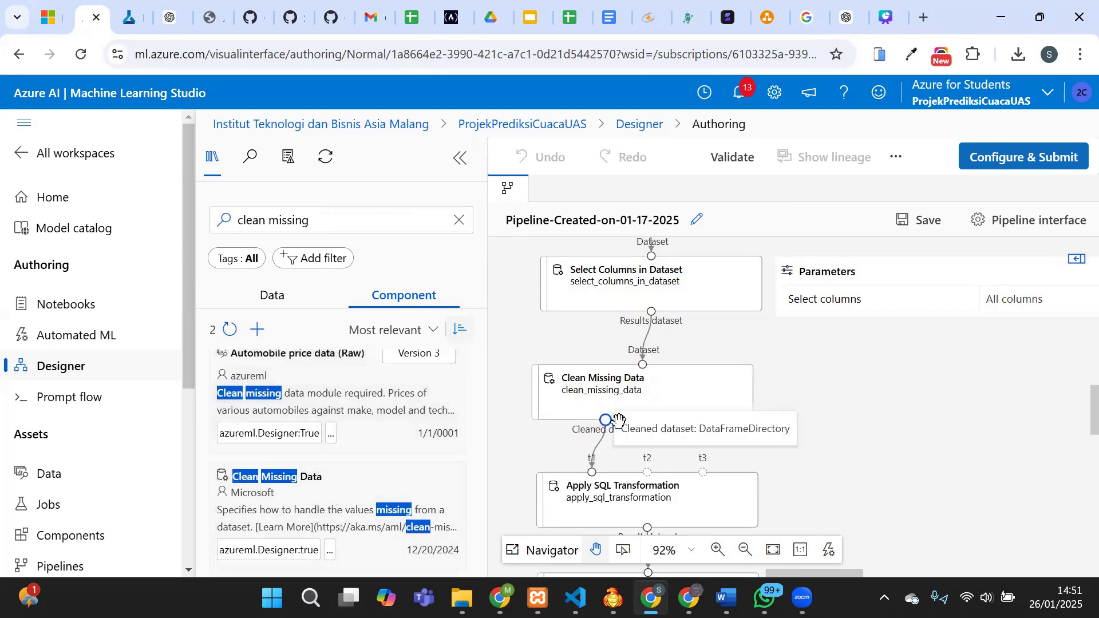
Open the Clean Missing Data node's settings and review its columns, missing value ratios and cleaning mode.
{"action": "left_click", "coordinate": [616, 396]}
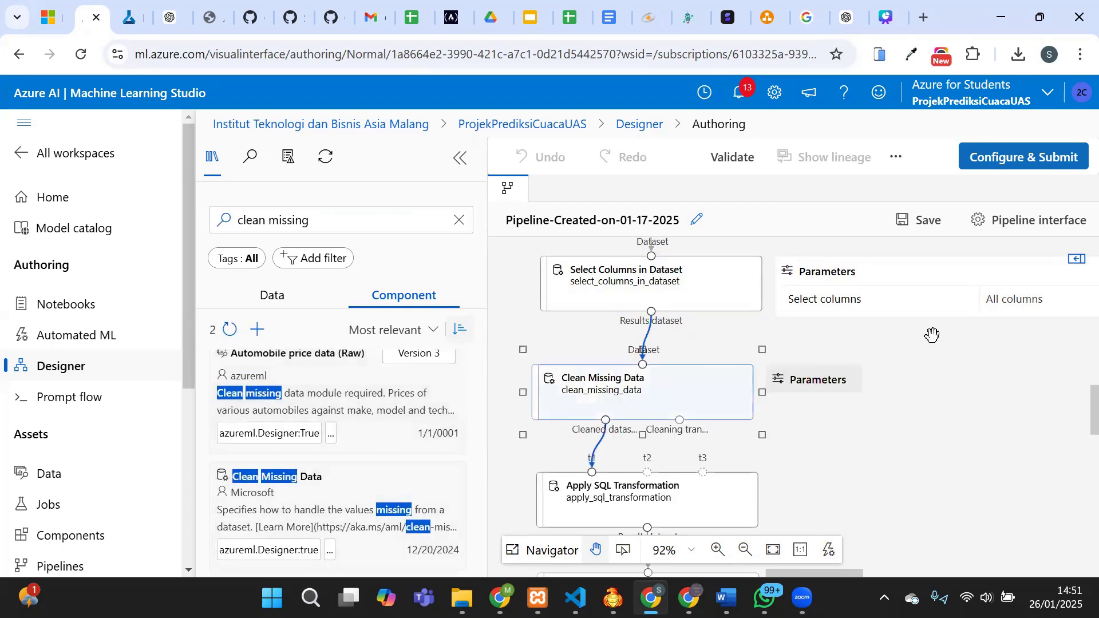
{"action": "left_click", "coordinate": [1075, 262]}
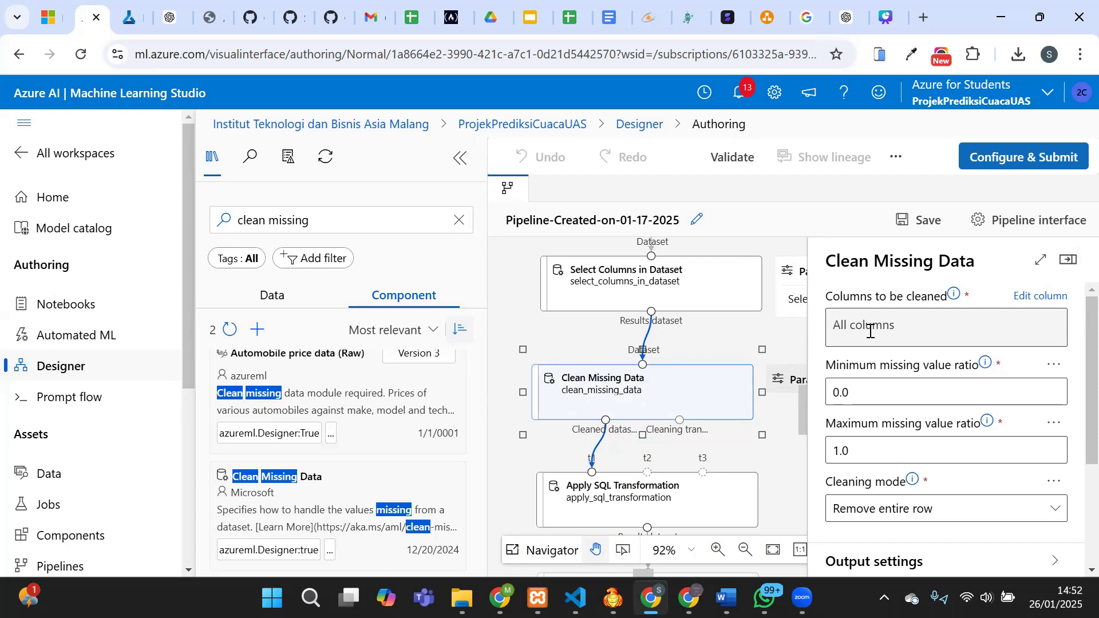
{"action": "scroll", "coordinate": [870, 331], "scroll_direction": "down", "scroll_amount": 1}
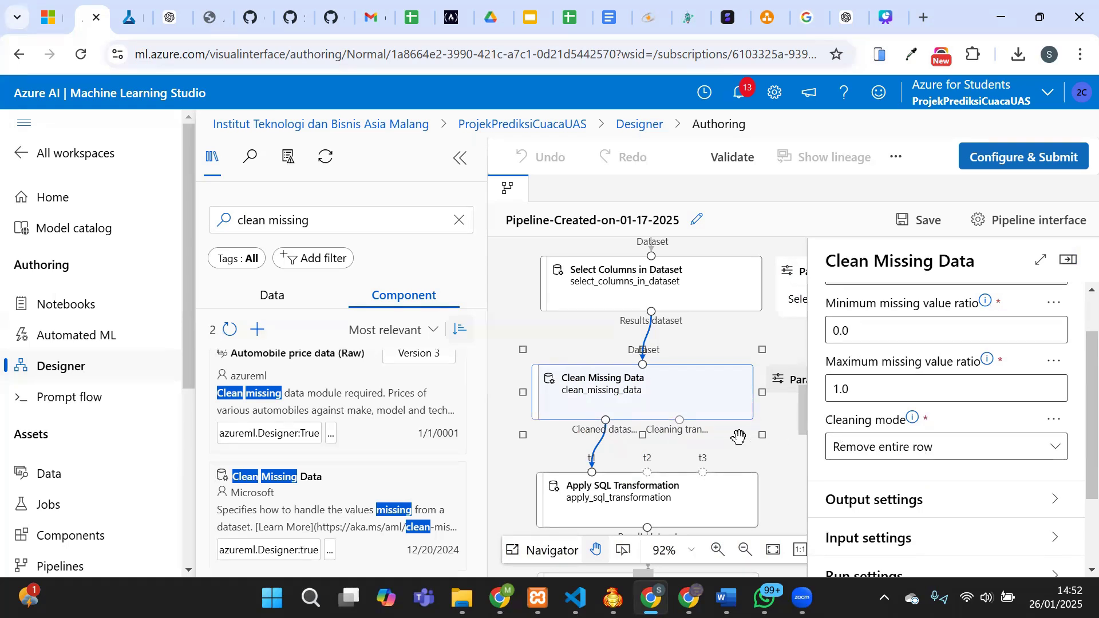
Open the Apply SQL Transformation node's settings, widen the pane and highlight the whole SQL query script for review.
{"action": "scroll", "coordinate": [689, 444], "scroll_direction": "down", "scroll_amount": 2}
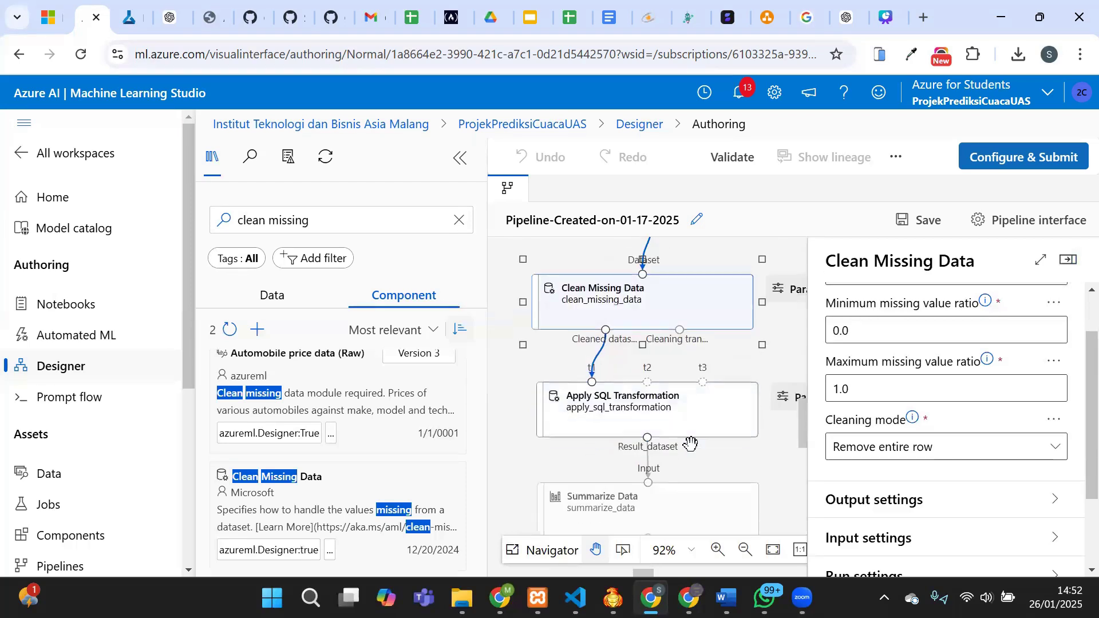
{"action": "left_click", "coordinate": [617, 422]}
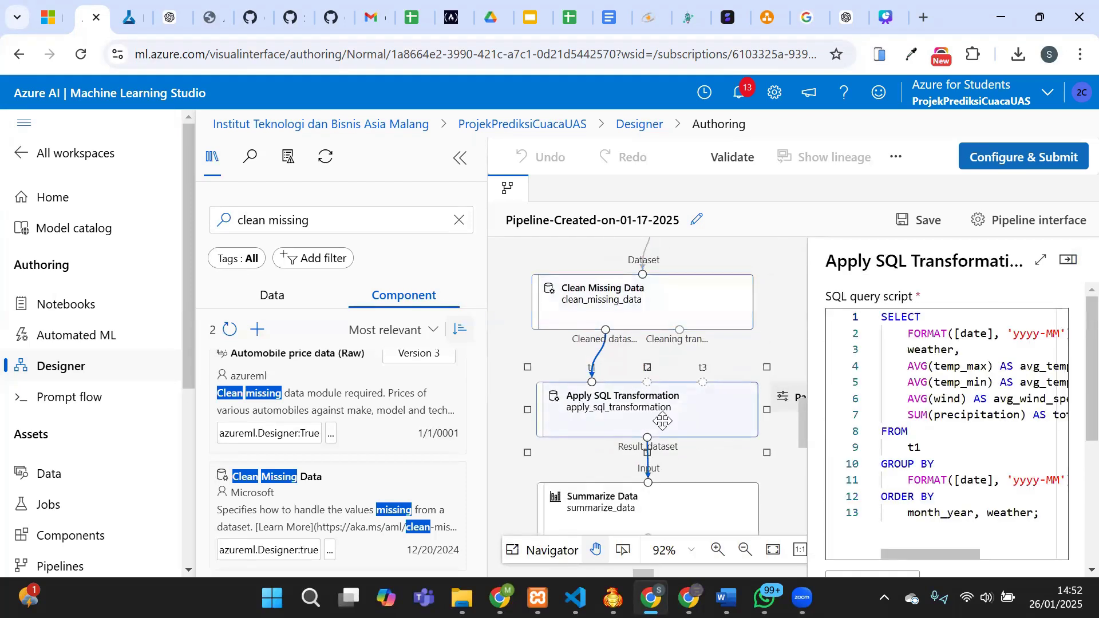
{"action": "scroll", "coordinate": [663, 422], "scroll_direction": "down", "scroll_amount": 1}
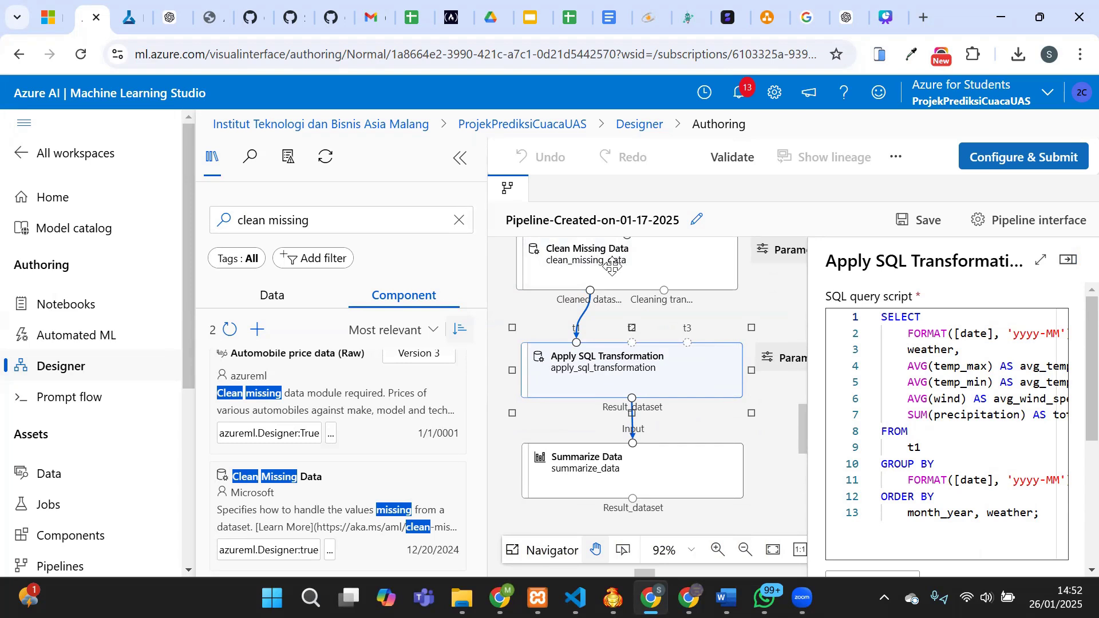
{"action": "left_click_drag", "start_coordinate": [806, 326], "coordinate": [692, 327]}
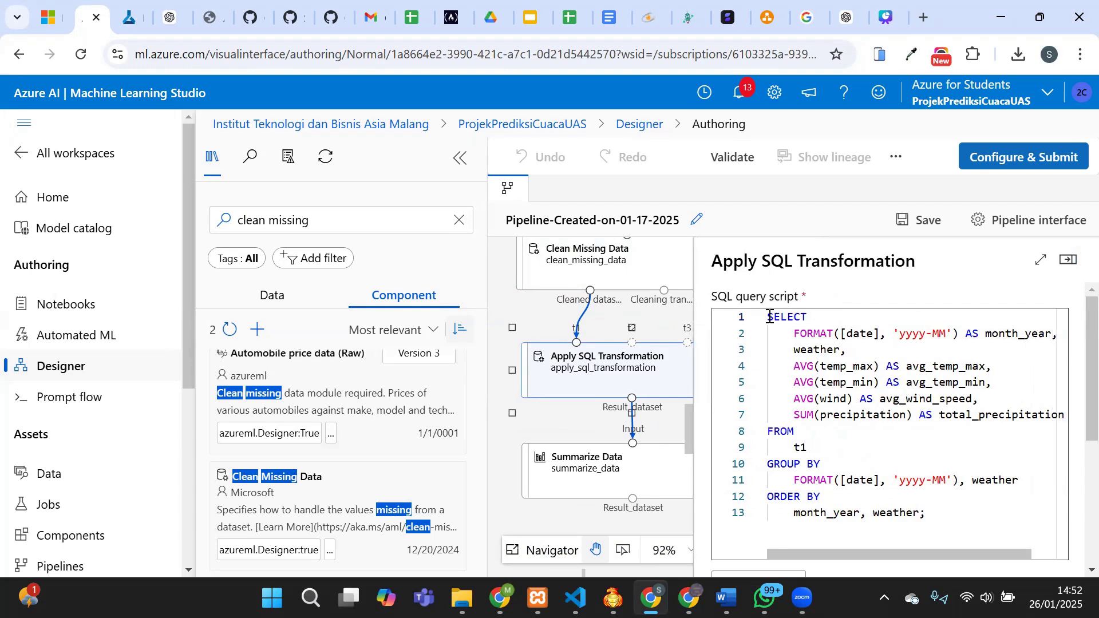
{"action": "left_click_drag", "start_coordinate": [770, 317], "coordinate": [929, 514]}
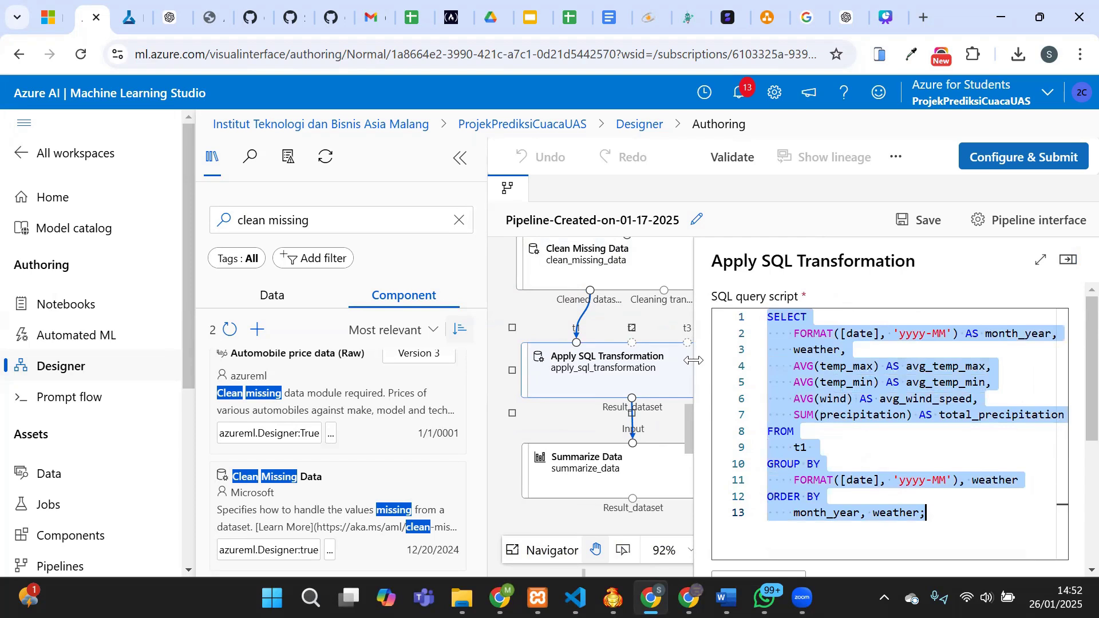
{"action": "left_click_drag", "start_coordinate": [693, 356], "coordinate": [600, 358]}
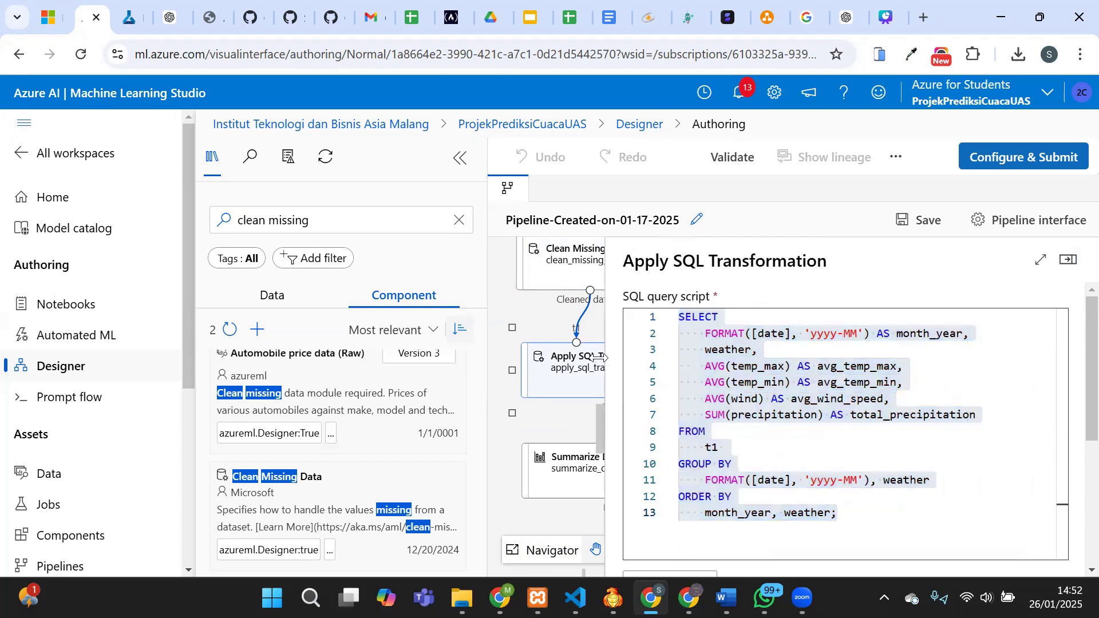
Highlight the month_year FORMAT line and the weather column in the SQL query script for review.
{"action": "left_click", "coordinate": [852, 348]}
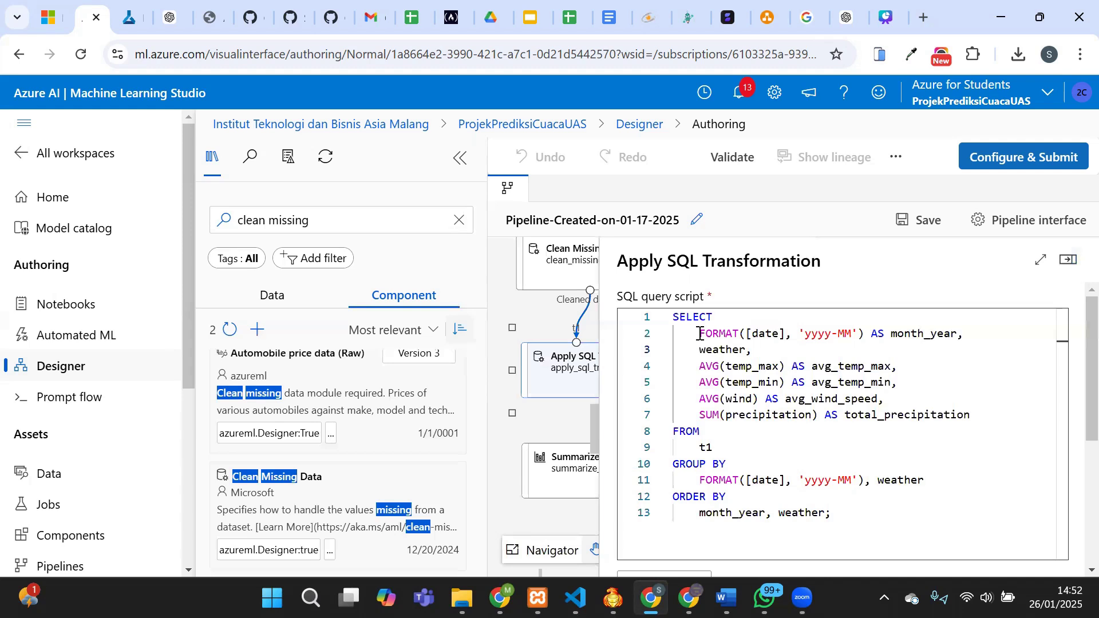
{"action": "left_click_drag", "start_coordinate": [700, 334], "coordinate": [970, 333]}
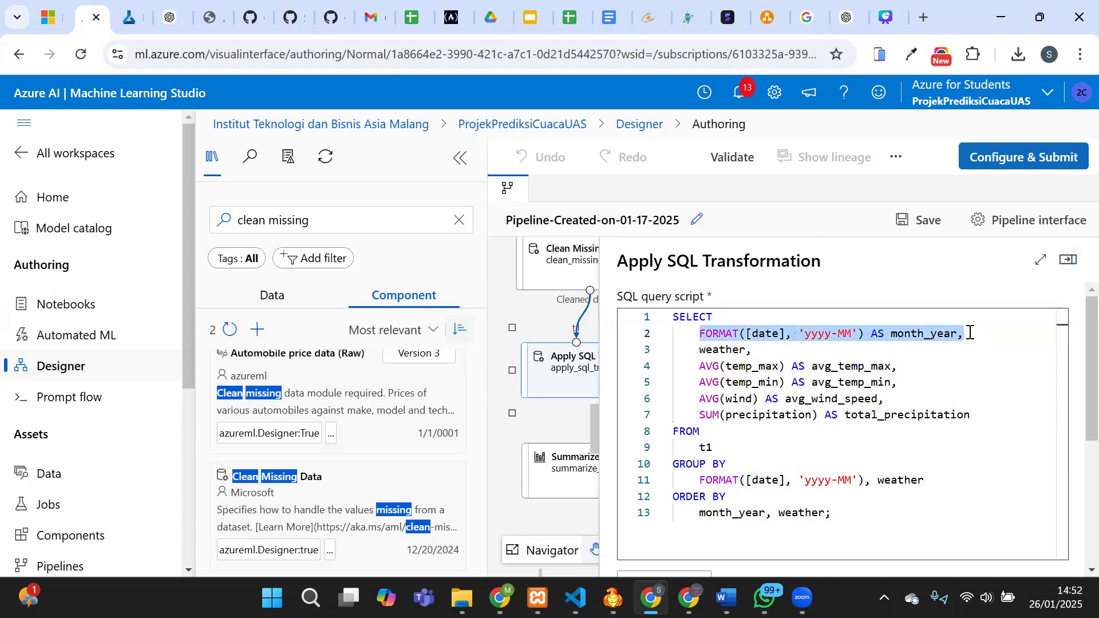
{"action": "left_click_drag", "start_coordinate": [975, 334], "coordinate": [667, 337]}
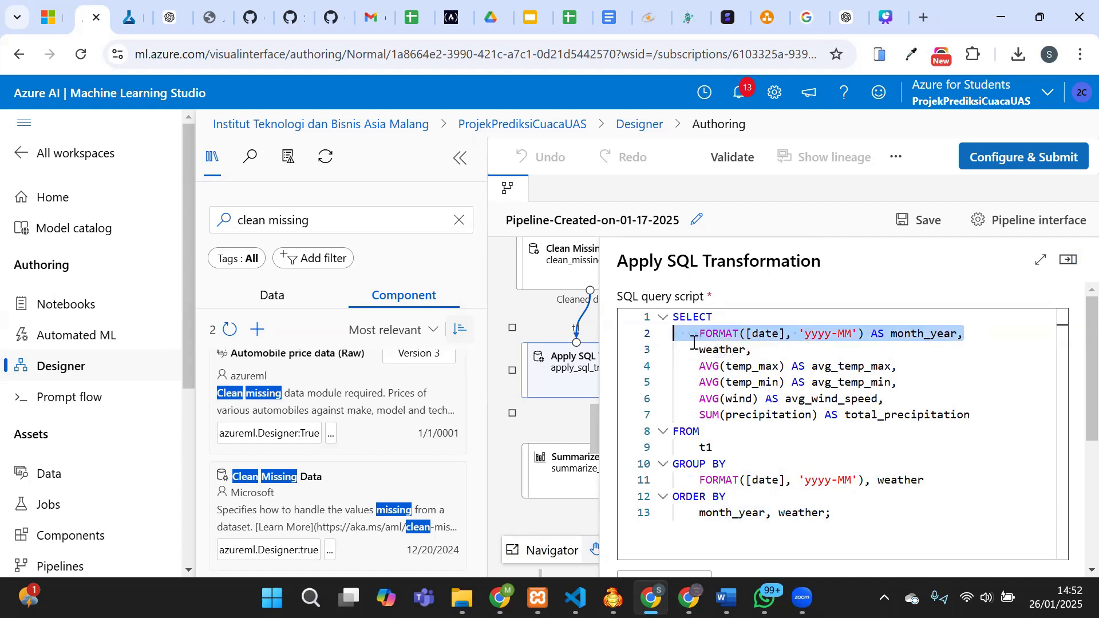
{"action": "left_click", "coordinate": [693, 349]}
{"action": "left_click", "coordinate": [752, 348], "text": "shift"}
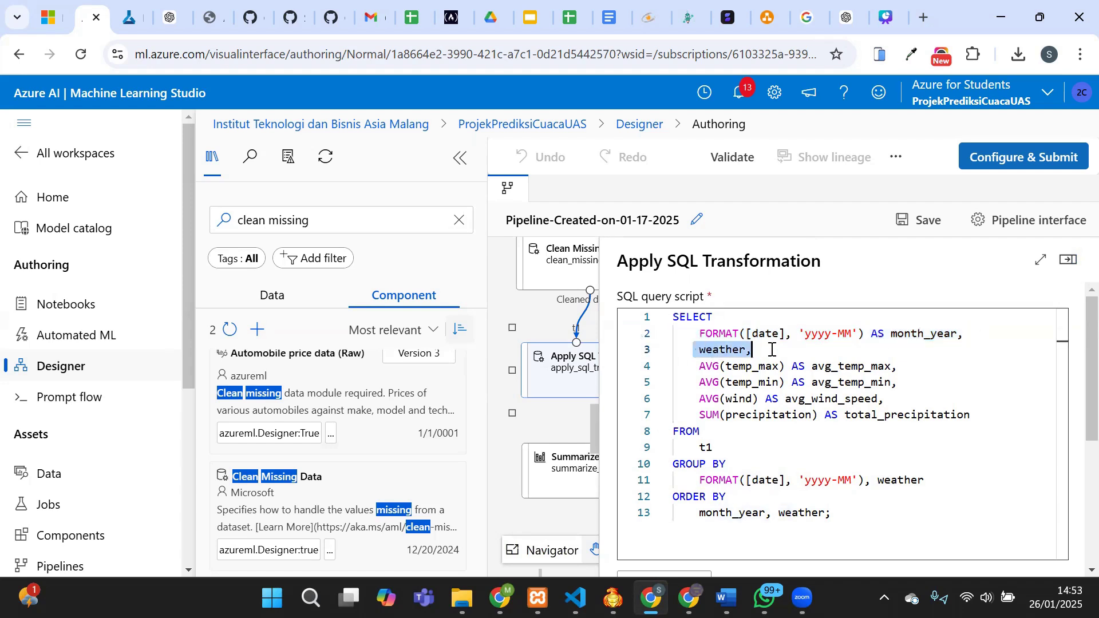
Highlight the AVG lines for temp_max, temp_min and wind, SUM(precipitation) and the GROUP BY columns in the query for review.
{"action": "left_click", "coordinate": [699, 367]}
{"action": "double_click", "coordinate": [709, 368]}
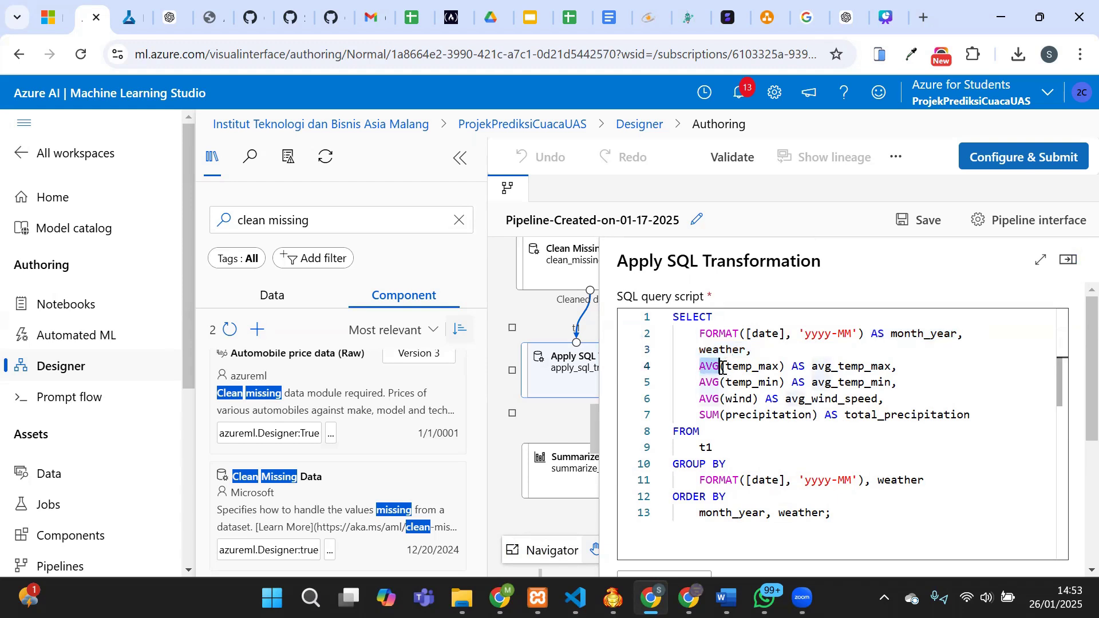
{"action": "left_click_drag", "start_coordinate": [723, 368], "coordinate": [909, 362]}
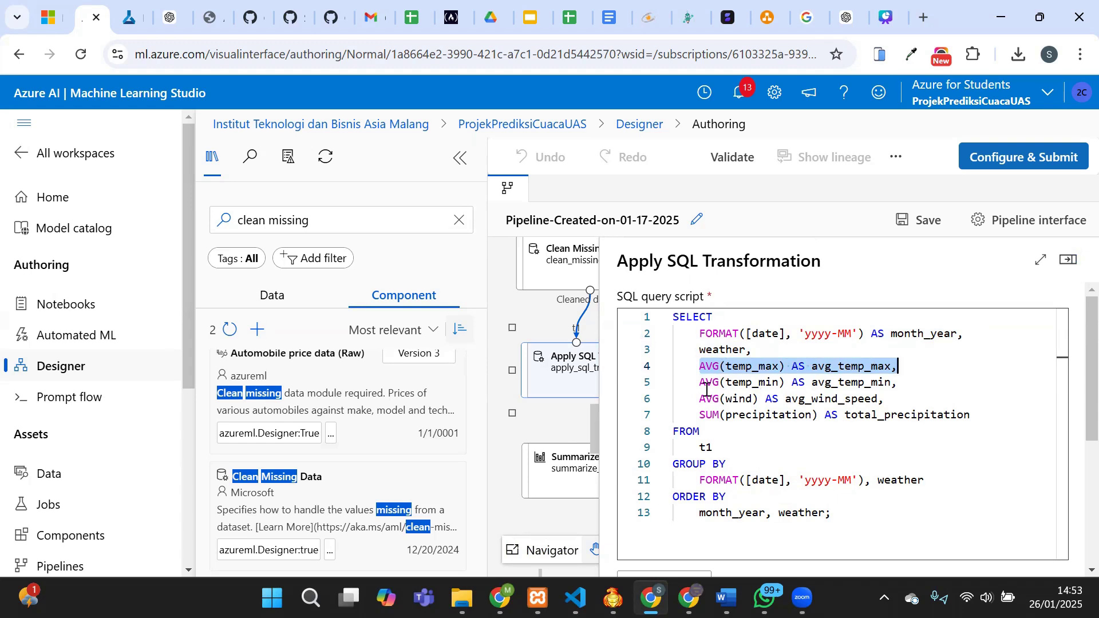
{"action": "left_click_drag", "start_coordinate": [699, 384], "coordinate": [905, 381]}
{"action": "left_click_drag", "start_coordinate": [700, 399], "coordinate": [892, 394]}
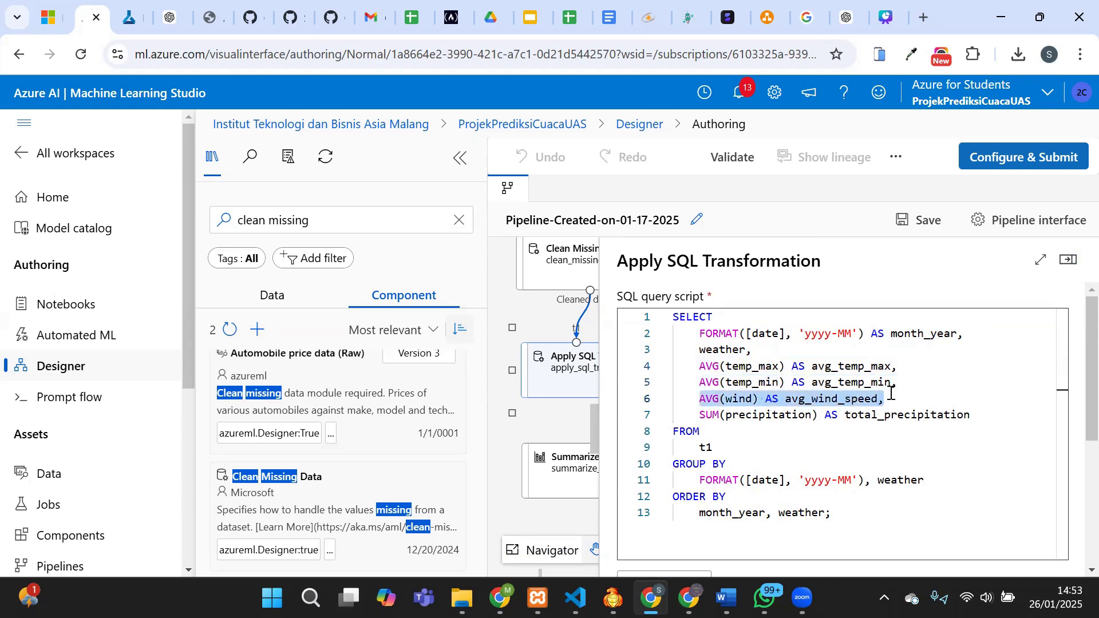
{"action": "left_click_drag", "start_coordinate": [700, 415], "coordinate": [818, 416]}
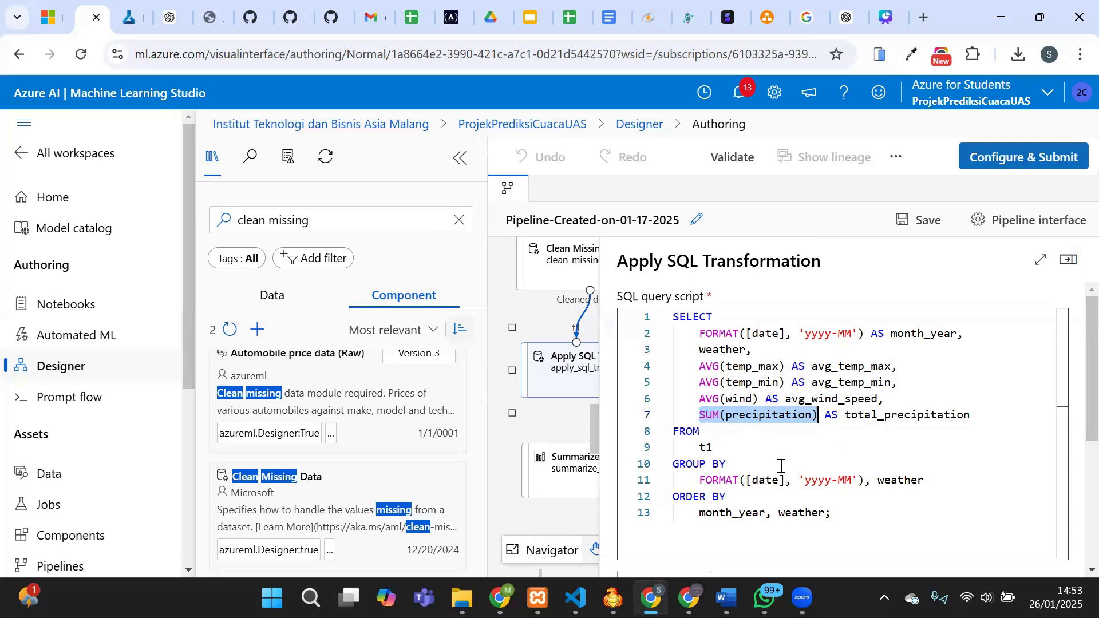
{"action": "left_click_drag", "start_coordinate": [699, 481], "coordinate": [938, 480]}
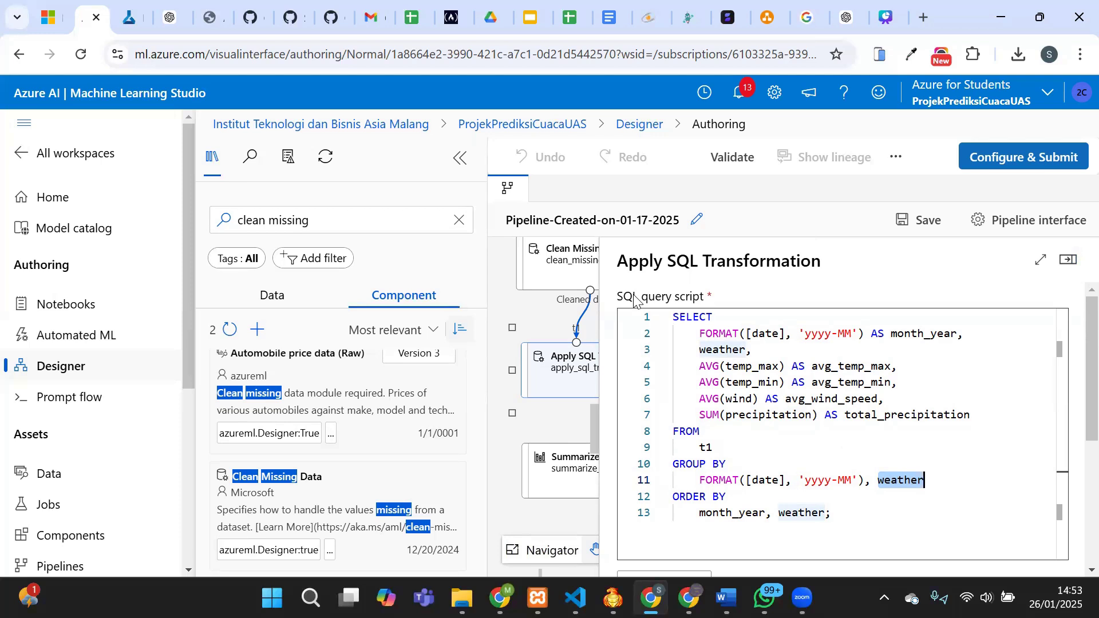
Narrow the settings pane and open the Summarize Data node's settings to check its parameters.
{"action": "left_click_drag", "start_coordinate": [601, 291], "coordinate": [744, 291]}
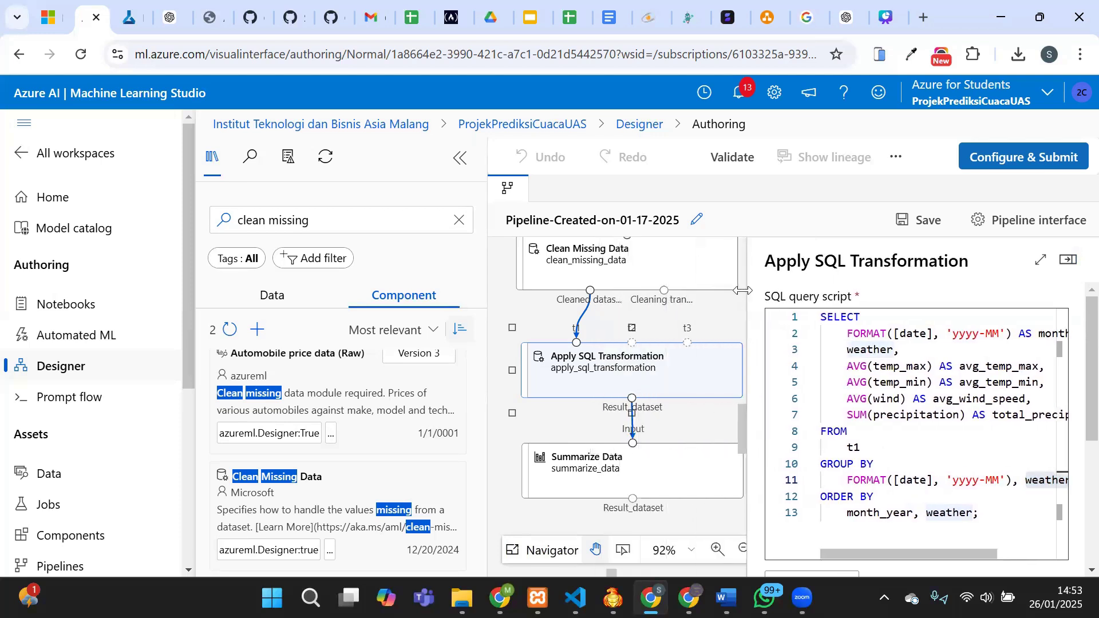
{"action": "left_click", "coordinate": [632, 332]}
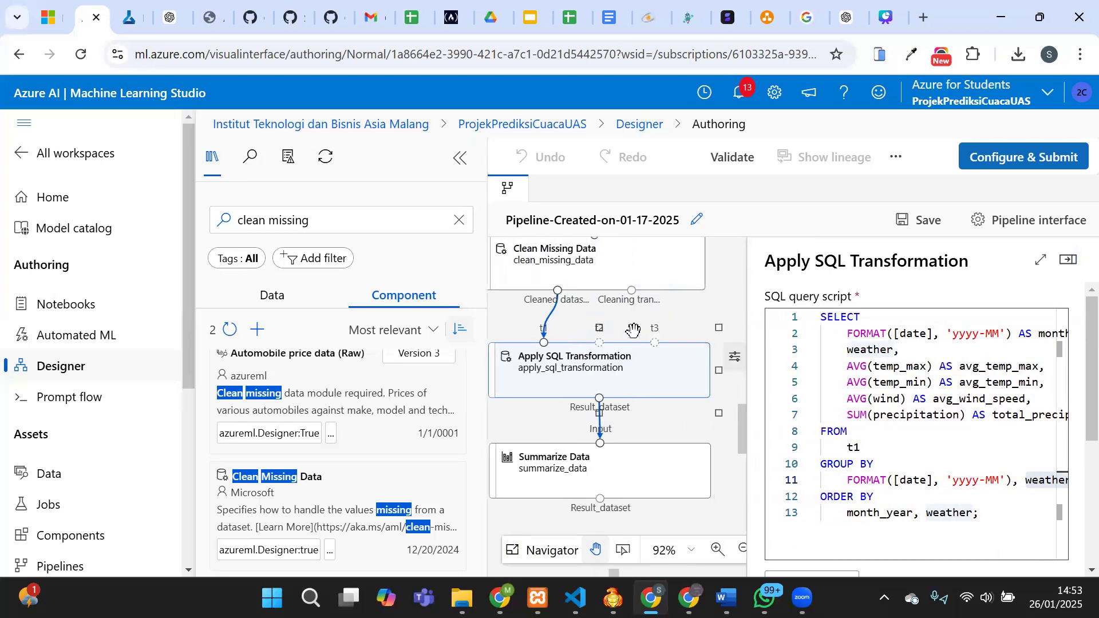
{"action": "left_click", "coordinate": [643, 471]}
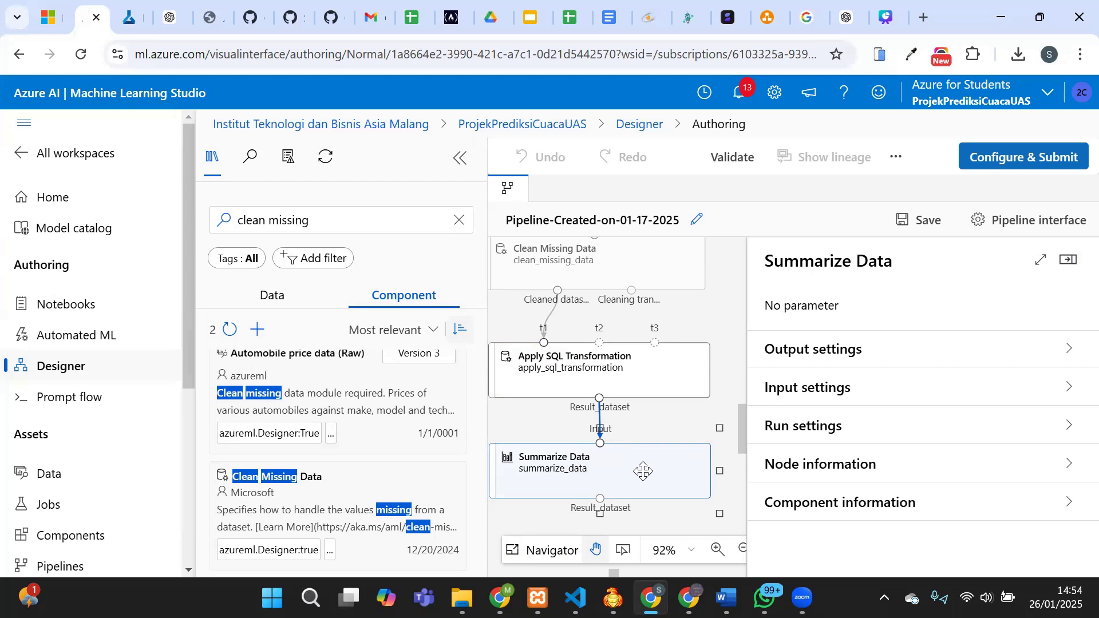
Switch to the completed pipeline job and look over its graph from data_cuaca through the following nodes.
{"action": "left_click", "coordinate": [127, 17]}
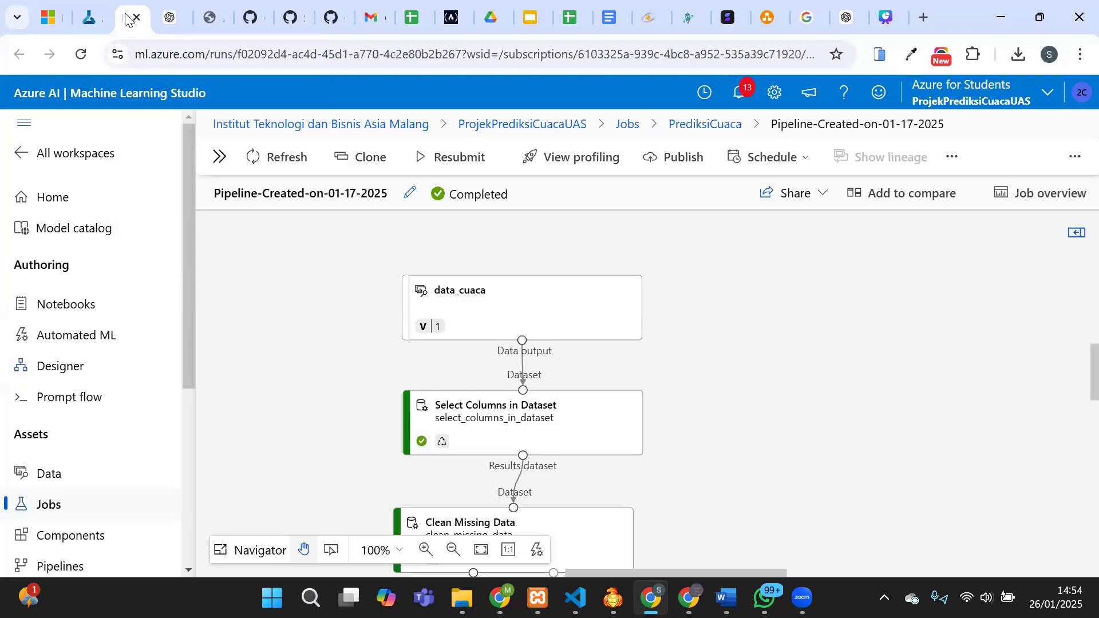
{"action": "scroll", "coordinate": [807, 398], "scroll_direction": "down", "scroll_amount": 2}
{"action": "scroll", "coordinate": [808, 399], "scroll_direction": "down", "scroll_amount": 1}
{"action": "scroll", "coordinate": [807, 400], "scroll_direction": "left", "scroll_amount": 1}
{"action": "scroll", "coordinate": [807, 400], "scroll_direction": "up", "scroll_amount": 1}
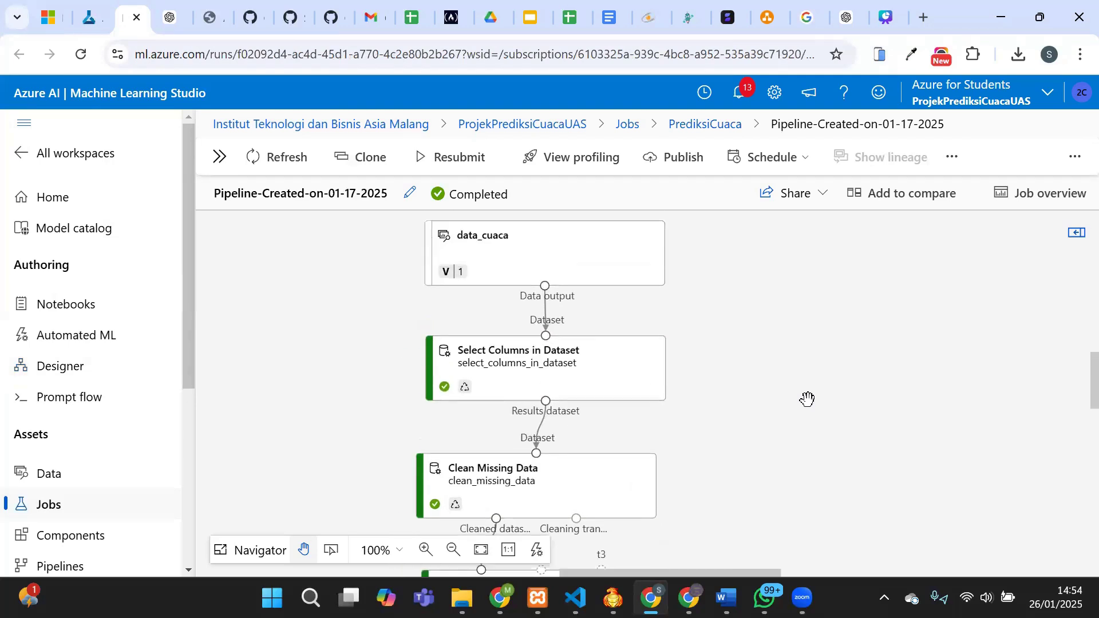
{"action": "scroll", "coordinate": [807, 399], "scroll_direction": "up", "scroll_amount": 1}
{"action": "scroll", "coordinate": [807, 400], "scroll_direction": "down", "scroll_amount": 8}
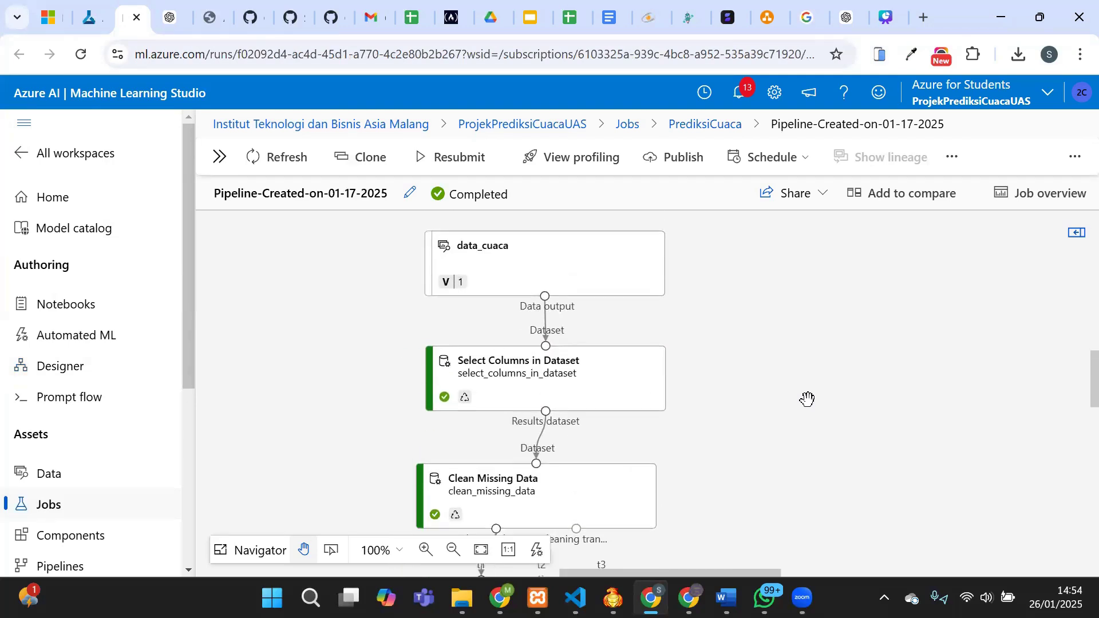
{"action": "scroll", "coordinate": [807, 400], "scroll_direction": "down", "scroll_amount": 1}
{"action": "scroll", "coordinate": [808, 399], "scroll_direction": "up", "scroll_amount": 5}
{"action": "scroll", "coordinate": [807, 399], "scroll_direction": "up", "scroll_amount": 5}
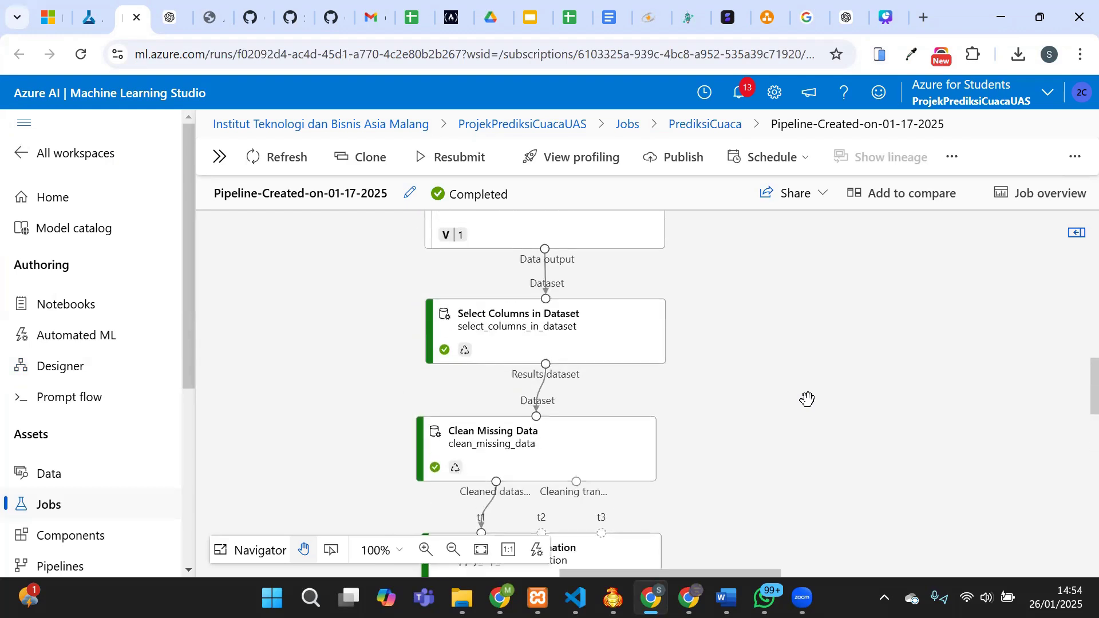
Preview the Results dataset output of the Select Columns in Dataset node and widen the preview pane.
{"action": "left_click", "coordinate": [489, 396]}
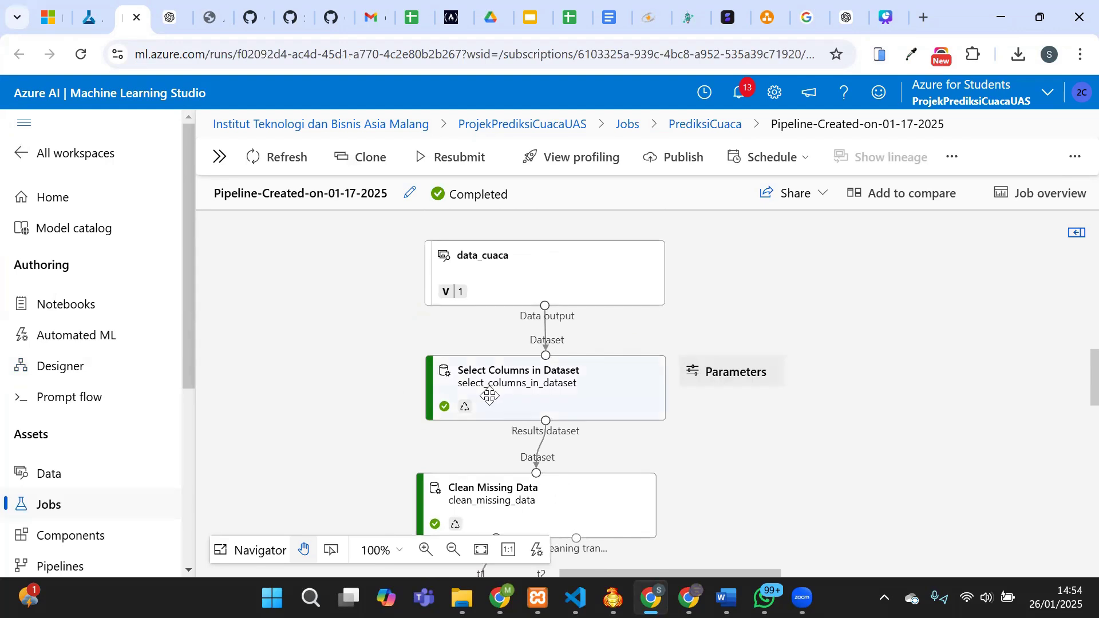
{"action": "left_click_drag", "start_coordinate": [490, 395], "coordinate": [426, 376]}
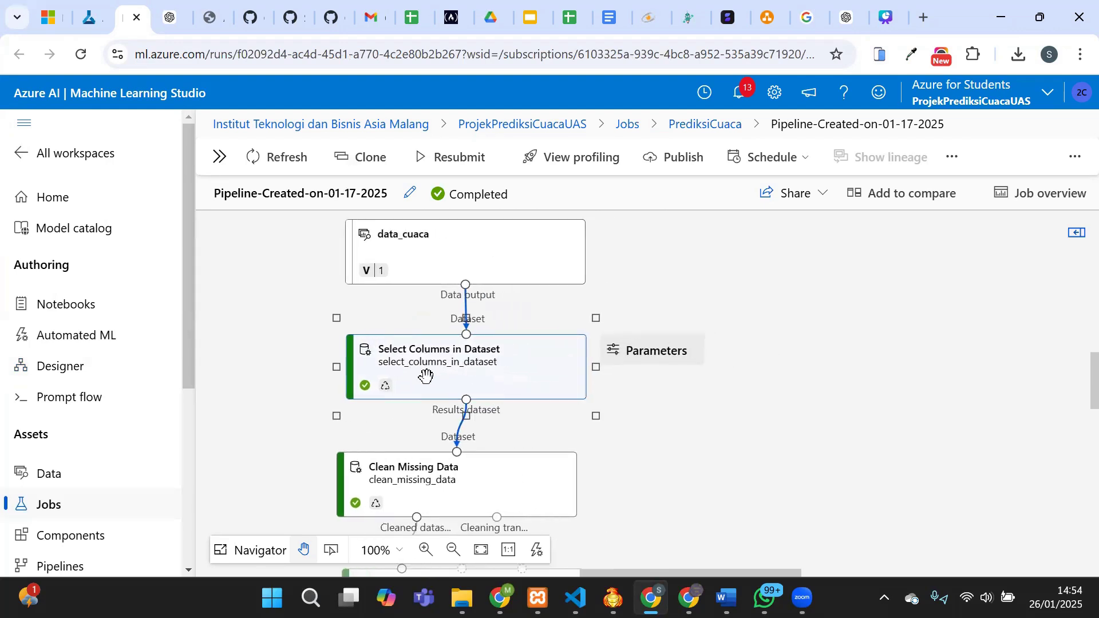
{"action": "right_click", "coordinate": [470, 362]}
{"action": "mouse_move", "coordinate": [592, 289]}
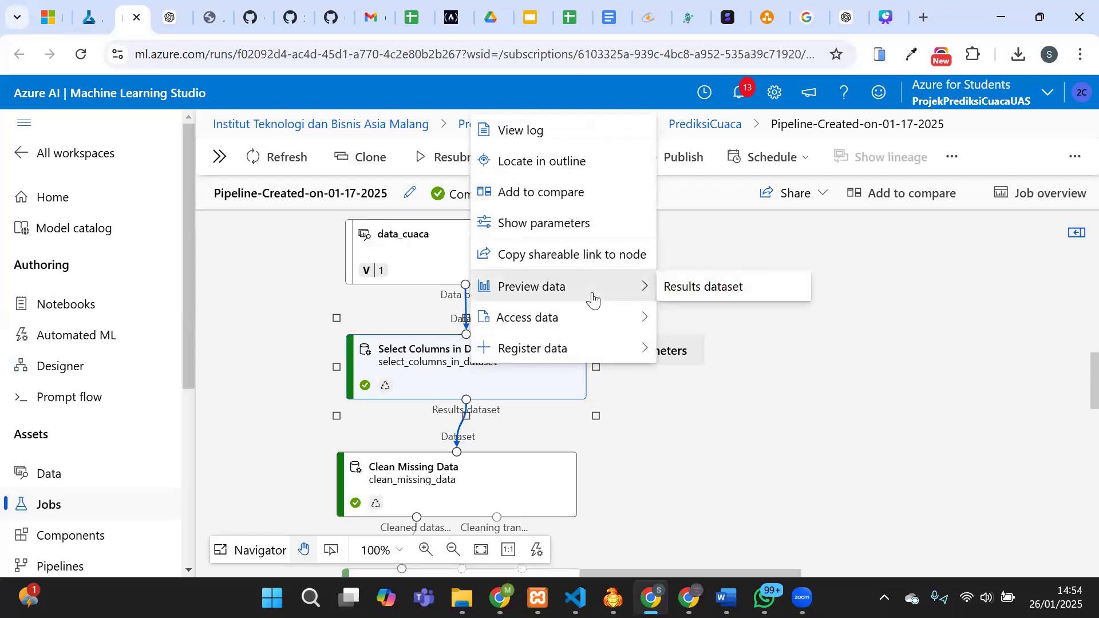
{"action": "left_click", "coordinate": [711, 284]}
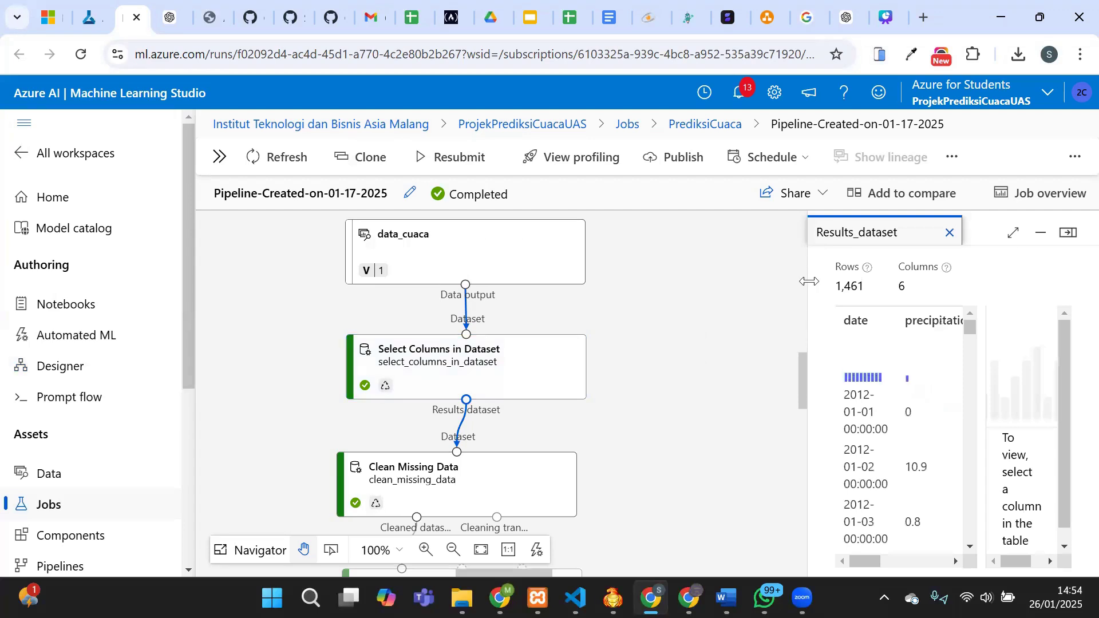
{"action": "left_click_drag", "start_coordinate": [808, 286], "coordinate": [607, 265]}
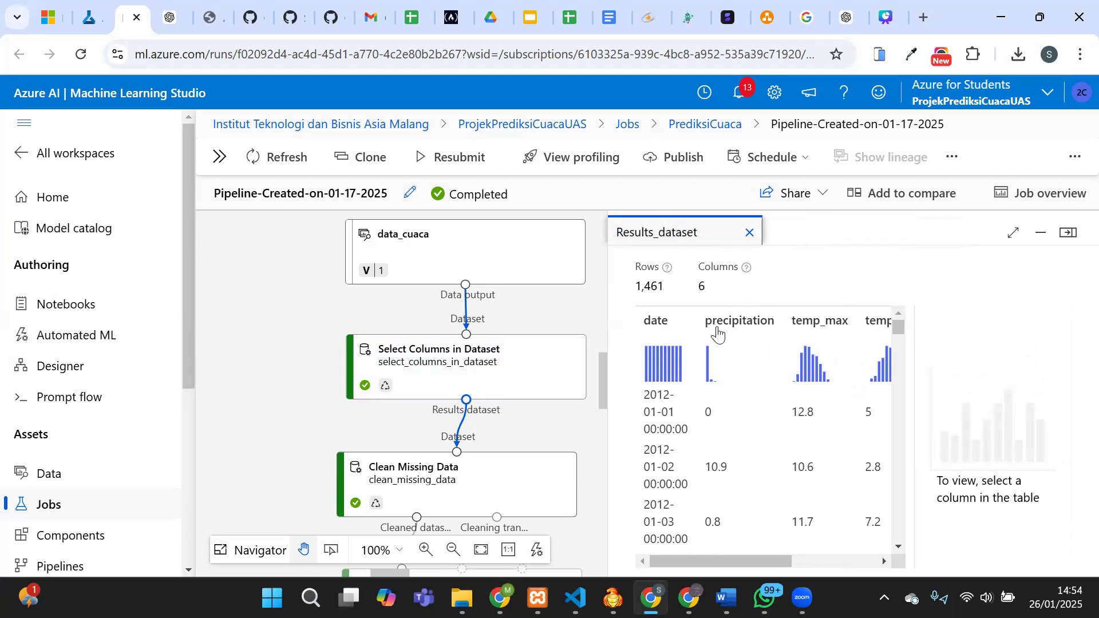
Examine the remaining columns of the Results_dataset preview and browse the rows of weather values.
{"action": "left_click_drag", "start_coordinate": [762, 562], "coordinate": [810, 551]}
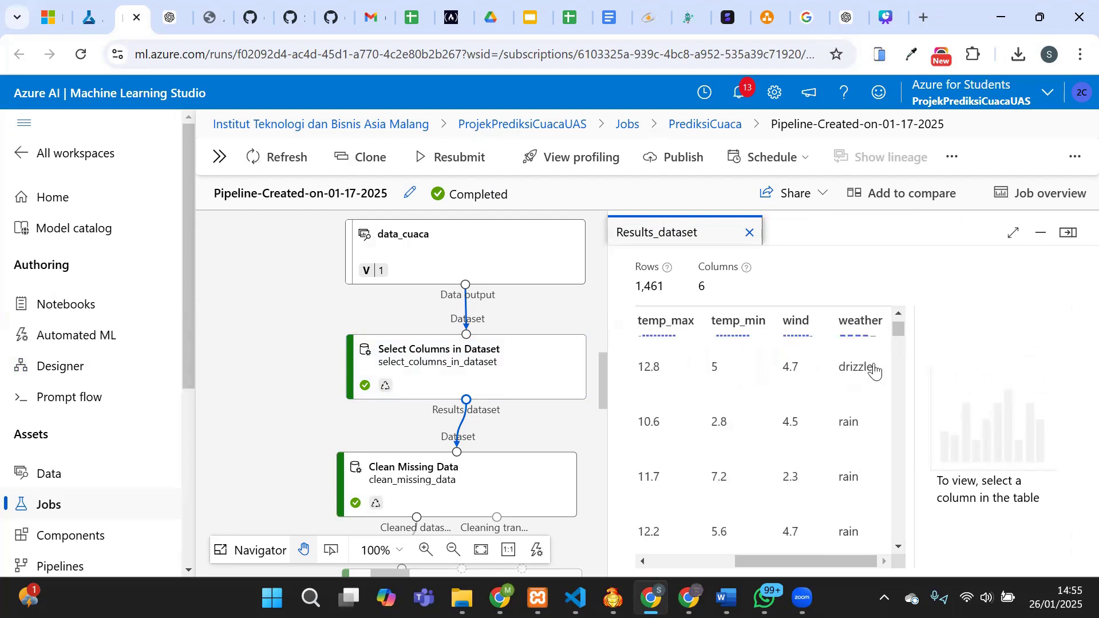
{"action": "scroll", "coordinate": [850, 445], "scroll_direction": "down", "scroll_amount": 5}
{"action": "scroll", "coordinate": [849, 444], "scroll_direction": "down", "scroll_amount": 2}
{"action": "scroll", "coordinate": [853, 441], "scroll_direction": "down", "scroll_amount": 7}
{"action": "scroll", "coordinate": [857, 440], "scroll_direction": "up", "scroll_amount": 4}
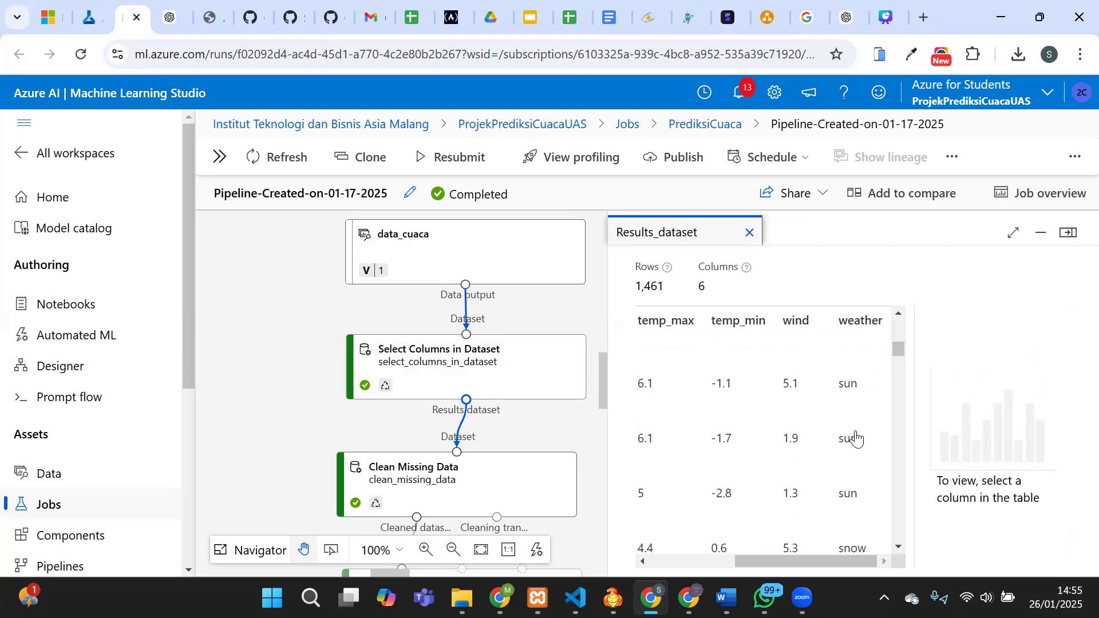
{"action": "scroll", "coordinate": [856, 440], "scroll_direction": "up", "scroll_amount": 3}
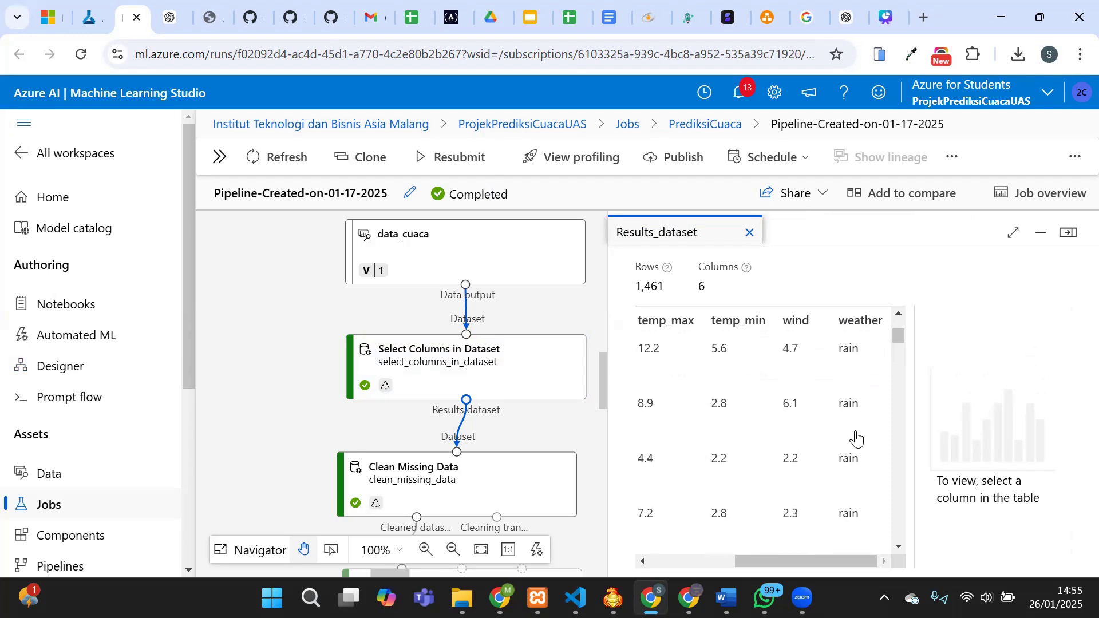
{"action": "scroll", "coordinate": [857, 440], "scroll_direction": "up", "scroll_amount": 2}
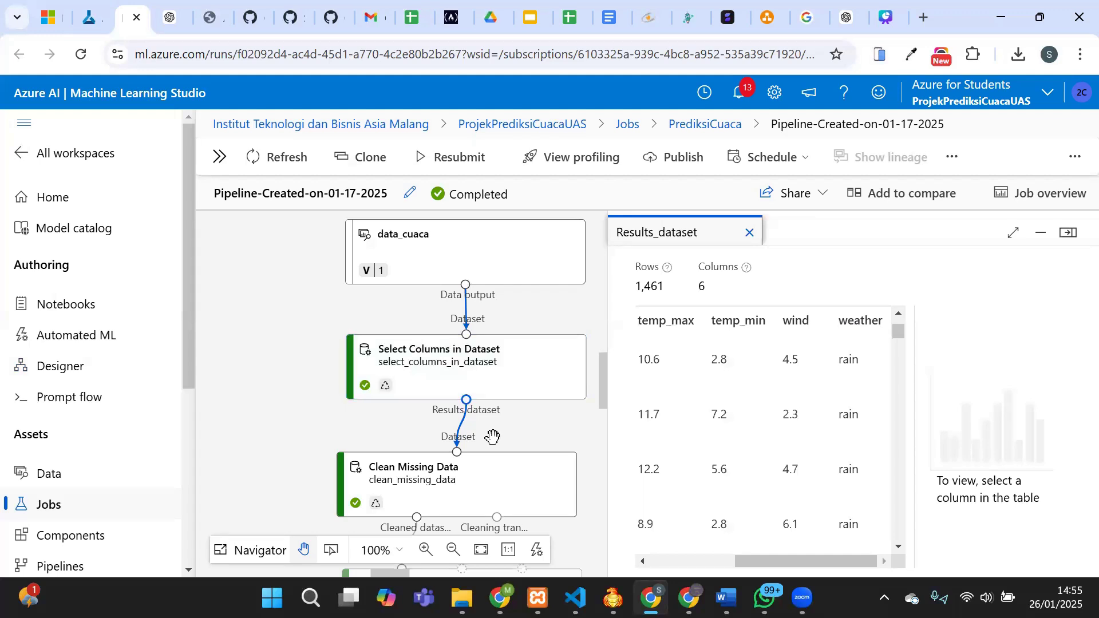
Preview the Cleaned dataset output of the Clean Missing Data node.
{"action": "scroll", "coordinate": [493, 435], "scroll_direction": "down", "scroll_amount": 1}
{"action": "scroll", "coordinate": [493, 437], "scroll_direction": "down", "scroll_amount": 2}
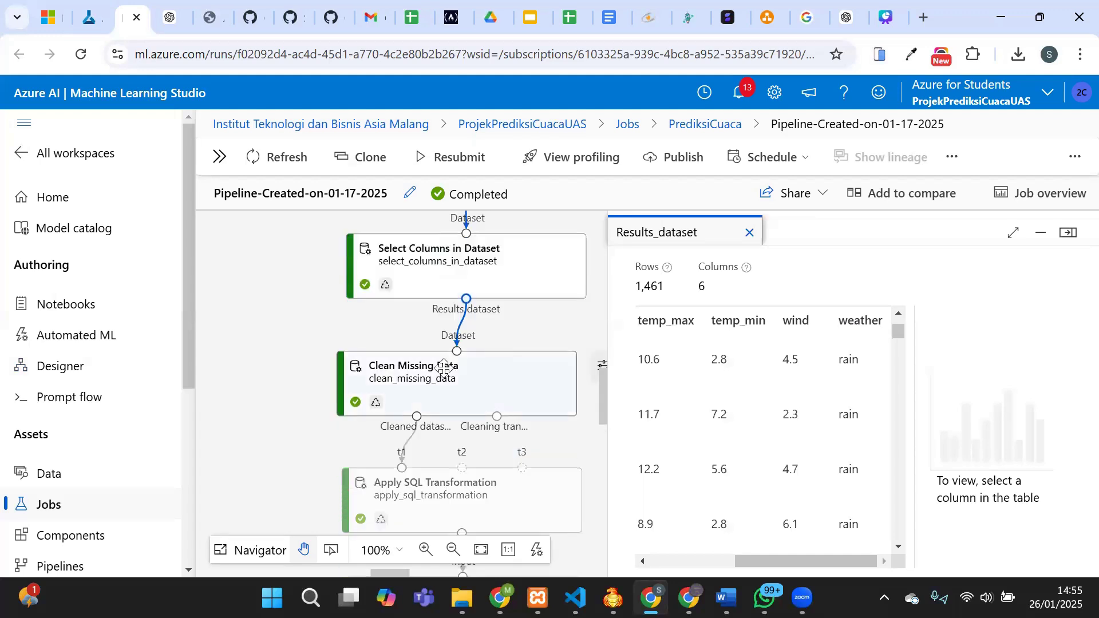
{"action": "left_click", "coordinate": [415, 373]}
{"action": "right_click", "coordinate": [415, 374]}
{"action": "mouse_move", "coordinate": [544, 309]}
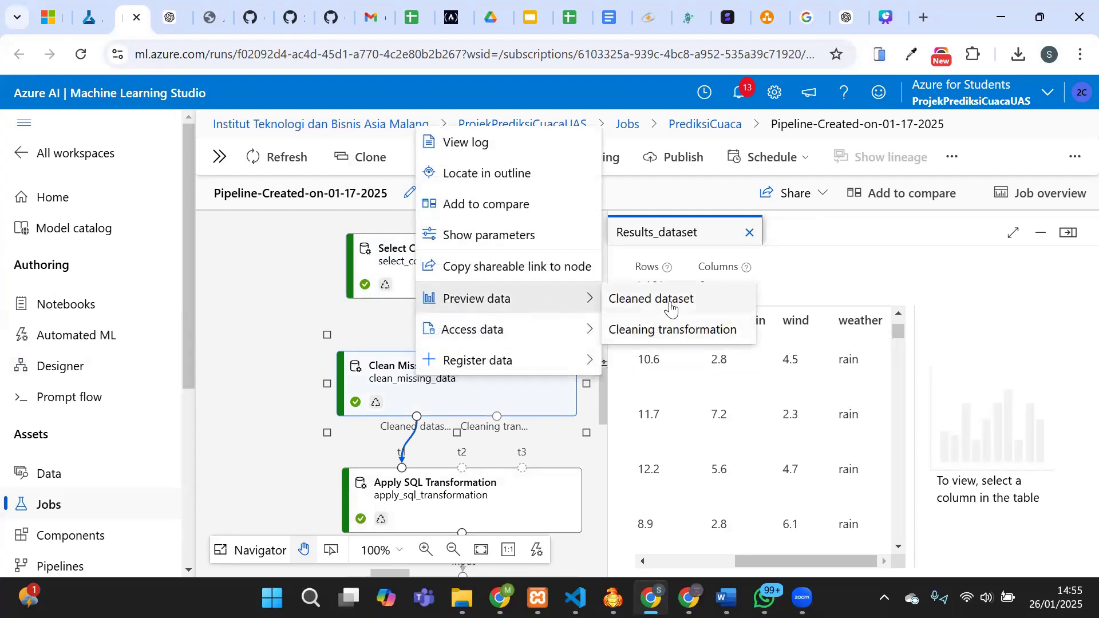
{"action": "left_click", "coordinate": [674, 308]}
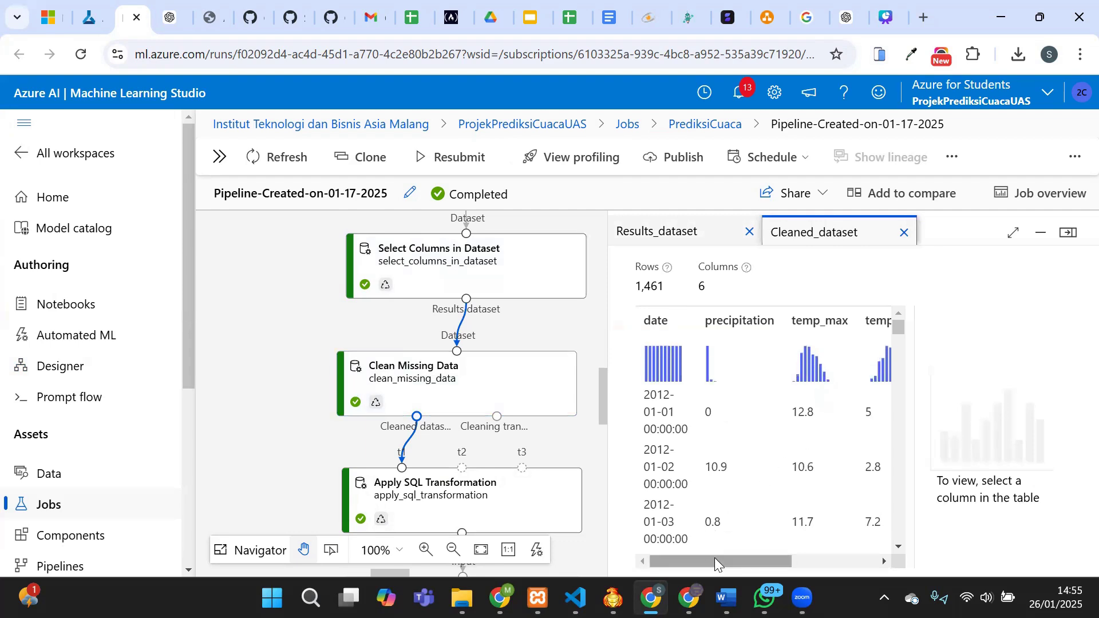
Look through the columns and rows of the Cleaned_dataset preview and return to its first rows.
{"action": "left_click_drag", "start_coordinate": [716, 561], "coordinate": [730, 536]}
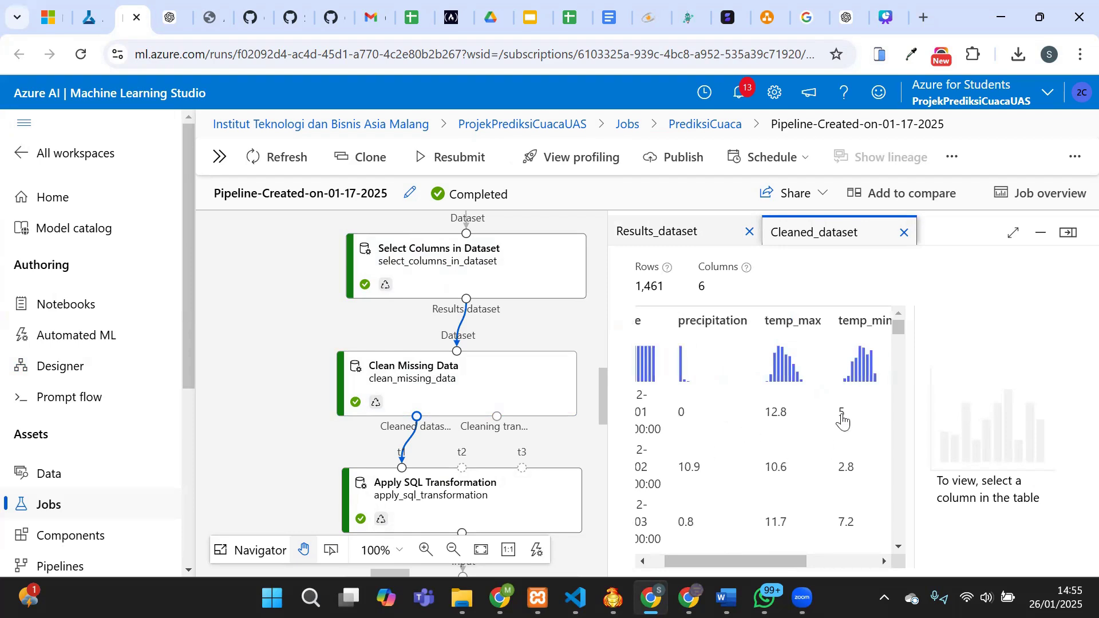
{"action": "scroll", "coordinate": [754, 381], "scroll_direction": "left", "scroll_amount": 1}
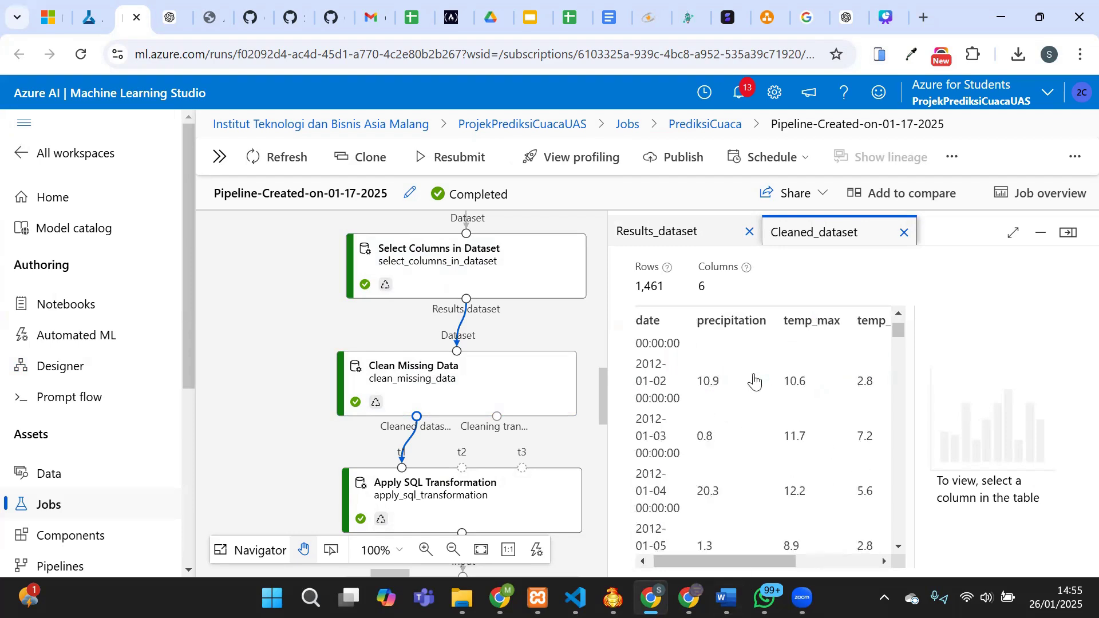
{"action": "scroll", "coordinate": [754, 381], "scroll_direction": "down", "scroll_amount": 5}
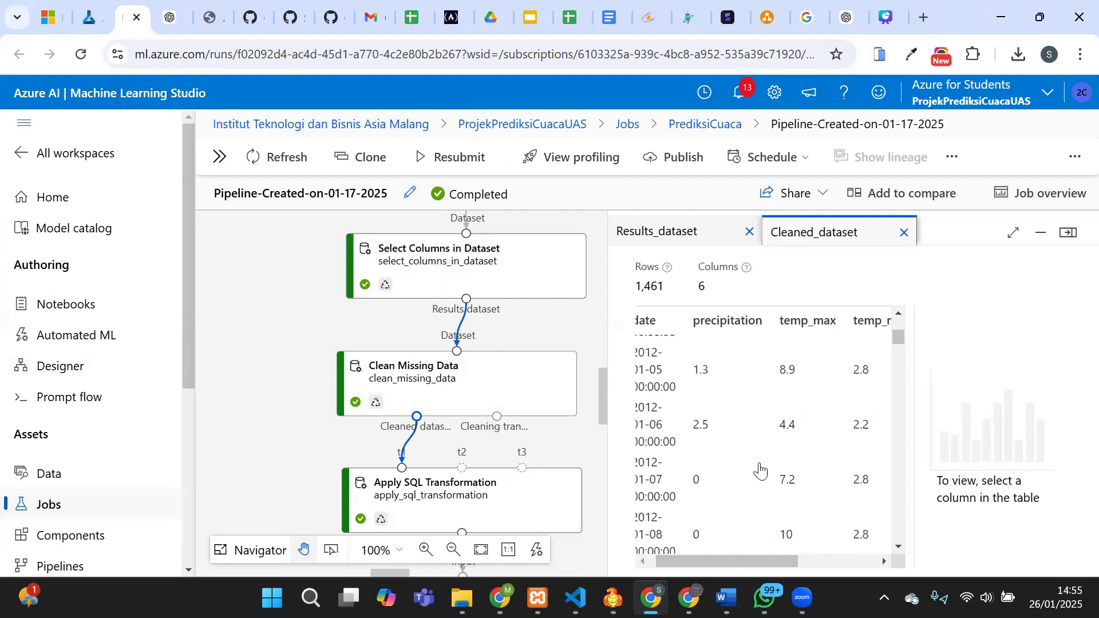
{"action": "scroll", "coordinate": [760, 471], "scroll_direction": "right", "scroll_amount": 3}
{"action": "scroll", "coordinate": [760, 470], "scroll_direction": "left", "scroll_amount": 3}
{"action": "scroll", "coordinate": [761, 470], "scroll_direction": "up", "scroll_amount": 3}
{"action": "scroll", "coordinate": [761, 471], "scroll_direction": "up", "scroll_amount": 2}
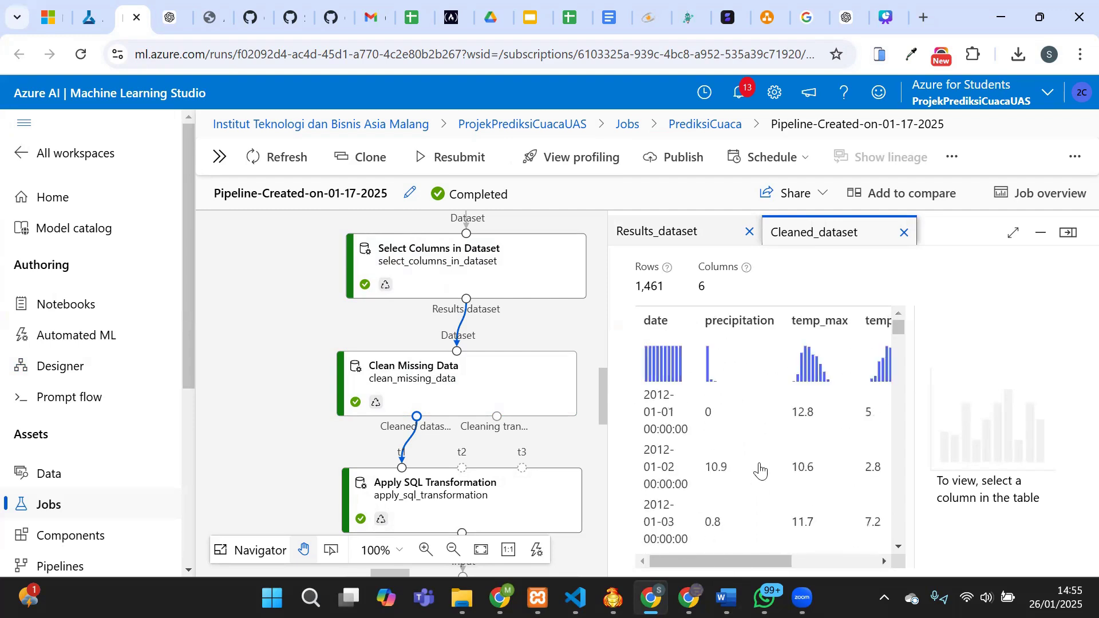
Preview the Result dataset output of the Apply SQL Transformation node.
{"action": "scroll", "coordinate": [510, 418], "scroll_direction": "down", "scroll_amount": 2}
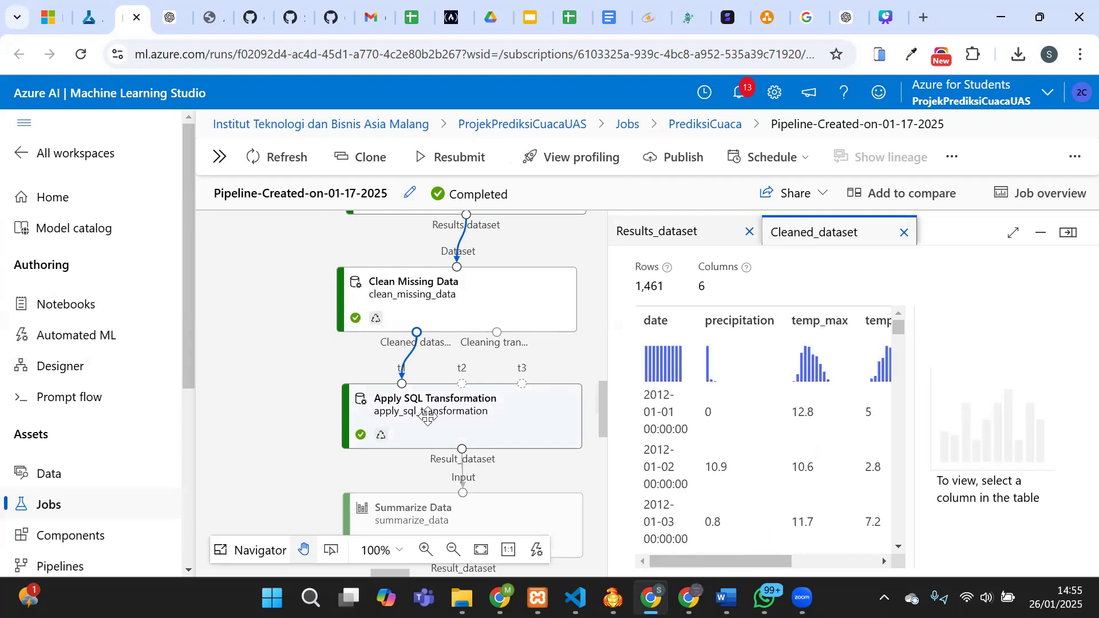
{"action": "left_click", "coordinate": [428, 416]}
{"action": "right_click", "coordinate": [479, 406]}
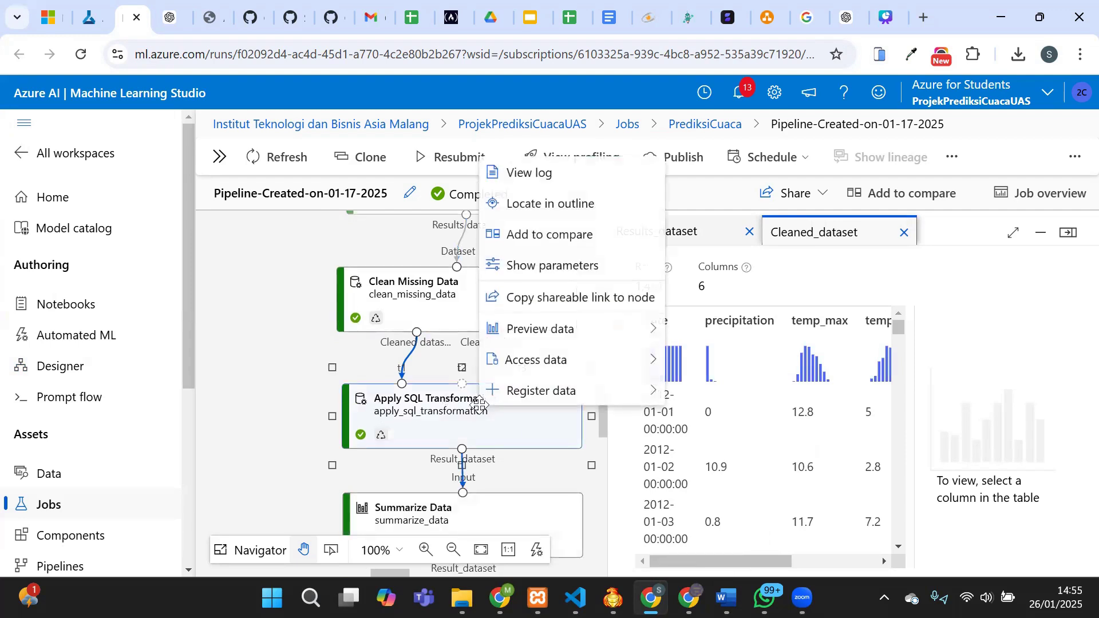
{"action": "mouse_move", "coordinate": [602, 329]}
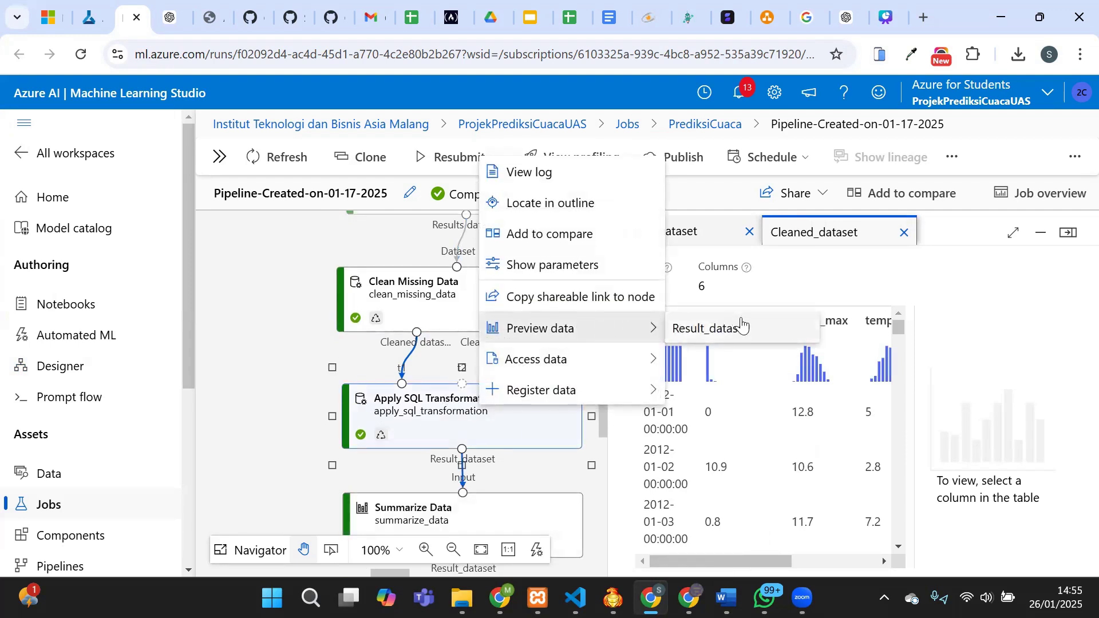
{"action": "left_click", "coordinate": [745, 329]}
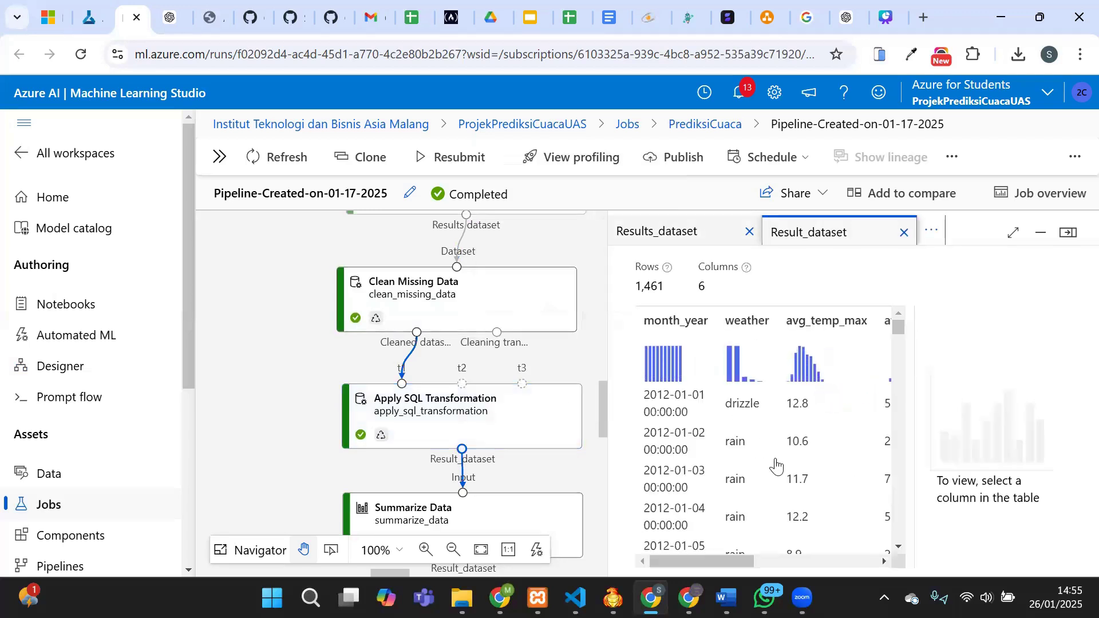
Look through the columns and first rows of the SQL transformation's Result_dataset preview, from month_year to total_precipitation.
{"action": "left_click_drag", "start_coordinate": [700, 559], "coordinate": [664, 537]}
{"action": "left_click_drag", "start_coordinate": [718, 561], "coordinate": [858, 548]}
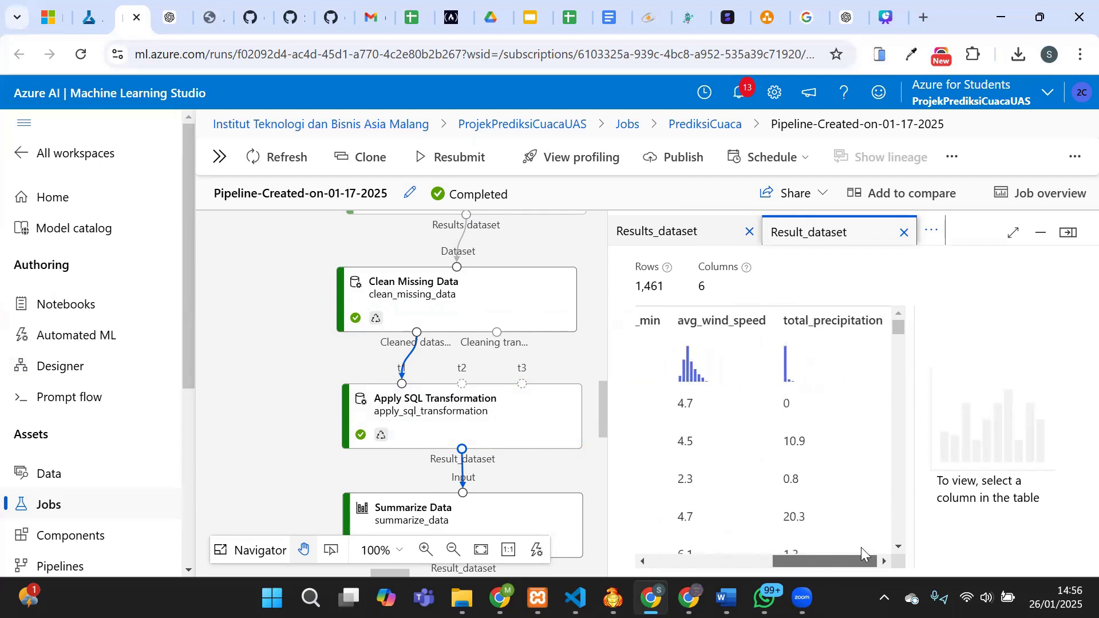
{"action": "left_click_drag", "start_coordinate": [857, 560], "coordinate": [712, 547]}
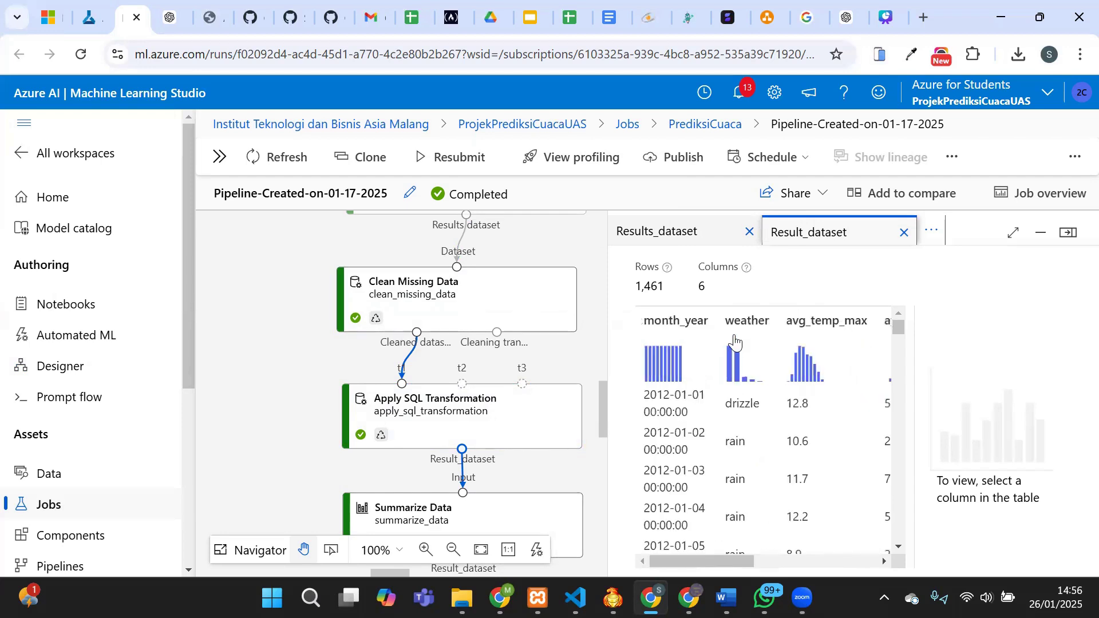
{"action": "scroll", "coordinate": [740, 400], "scroll_direction": "down", "scroll_amount": 1}
{"action": "scroll", "coordinate": [740, 401], "scroll_direction": "up", "scroll_amount": 1}
{"action": "scroll", "coordinate": [741, 470], "scroll_direction": "down", "scroll_amount": 1}
{"action": "scroll", "coordinate": [741, 469], "scroll_direction": "up", "scroll_amount": 1}
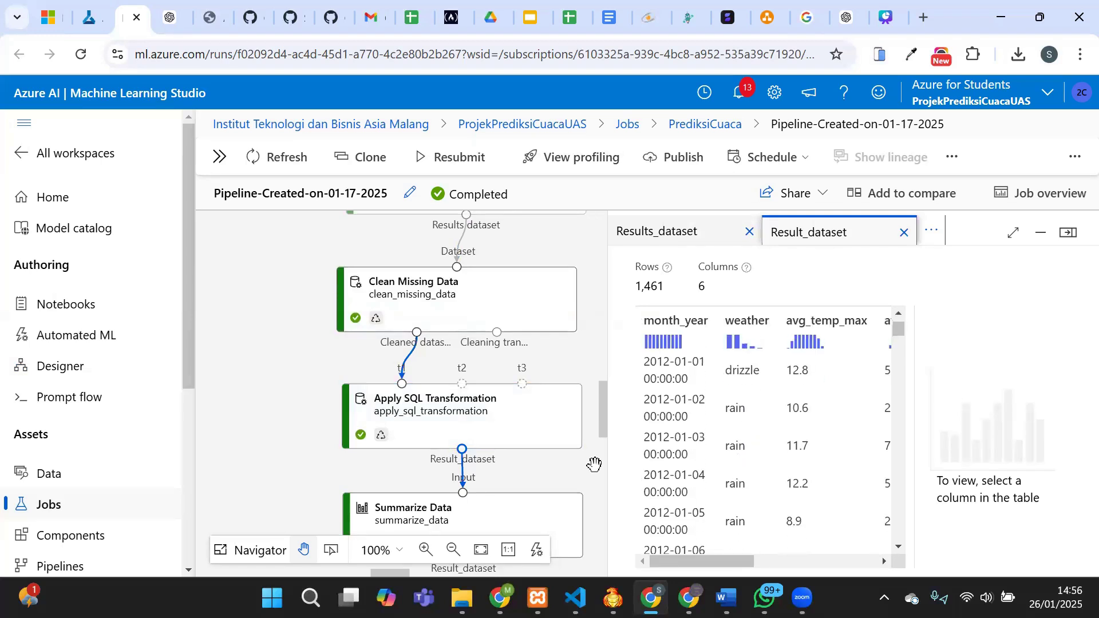
Preview the Result dataset output of the Summarize Data node.
{"action": "scroll", "coordinate": [595, 465], "scroll_direction": "down", "scroll_amount": 1}
{"action": "left_click", "coordinate": [480, 488]}
{"action": "right_click", "coordinate": [480, 489]}
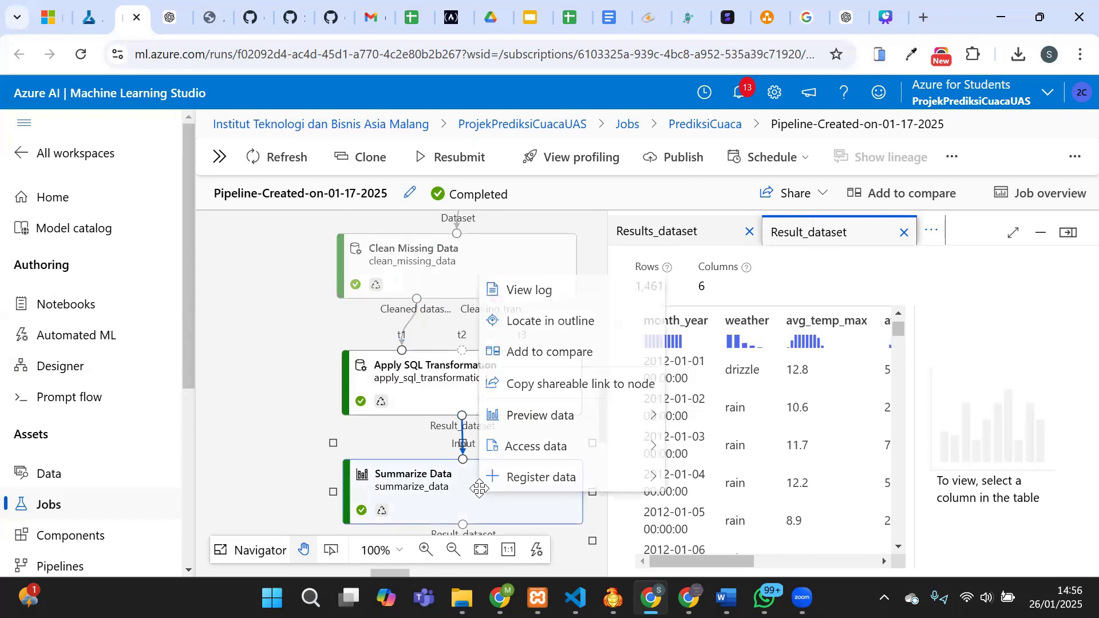
{"action": "mouse_move", "coordinate": [653, 412]}
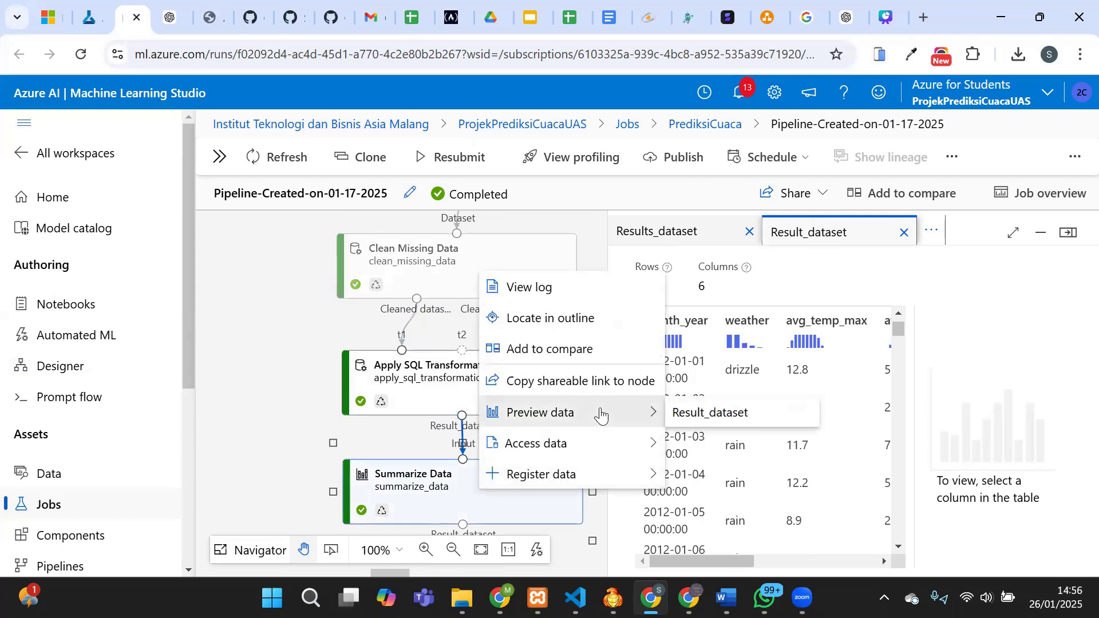
{"action": "left_click", "coordinate": [710, 413]}
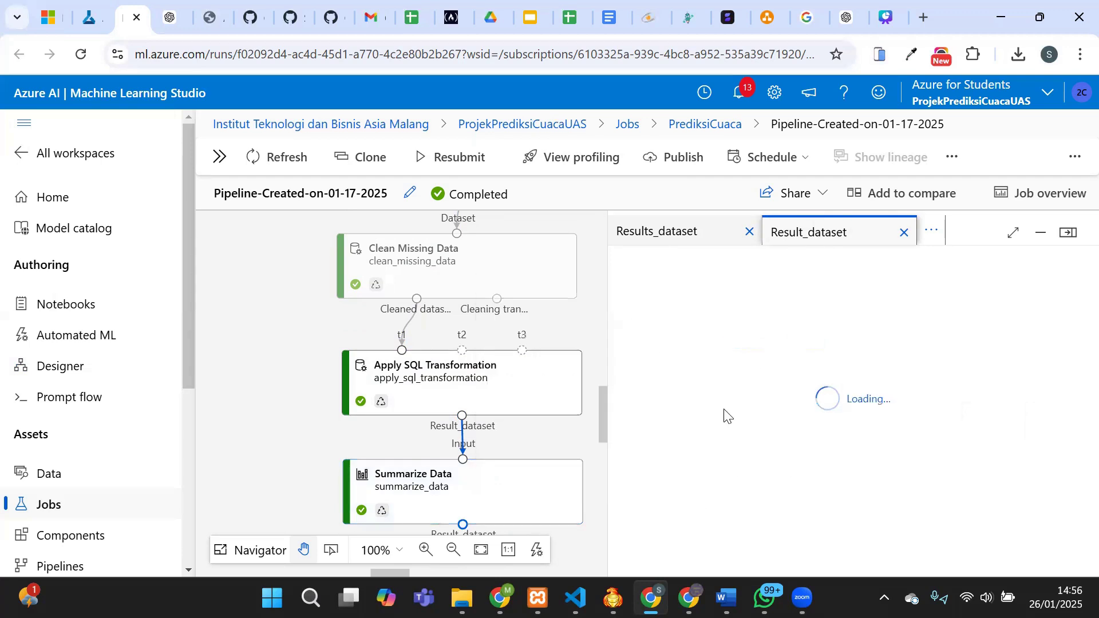
Examine the summary statistics for each feature in the Summarize Data preview, including the count, minimum, mean and quantile columns.
{"action": "scroll", "coordinate": [859, 433], "scroll_direction": "down", "scroll_amount": 2}
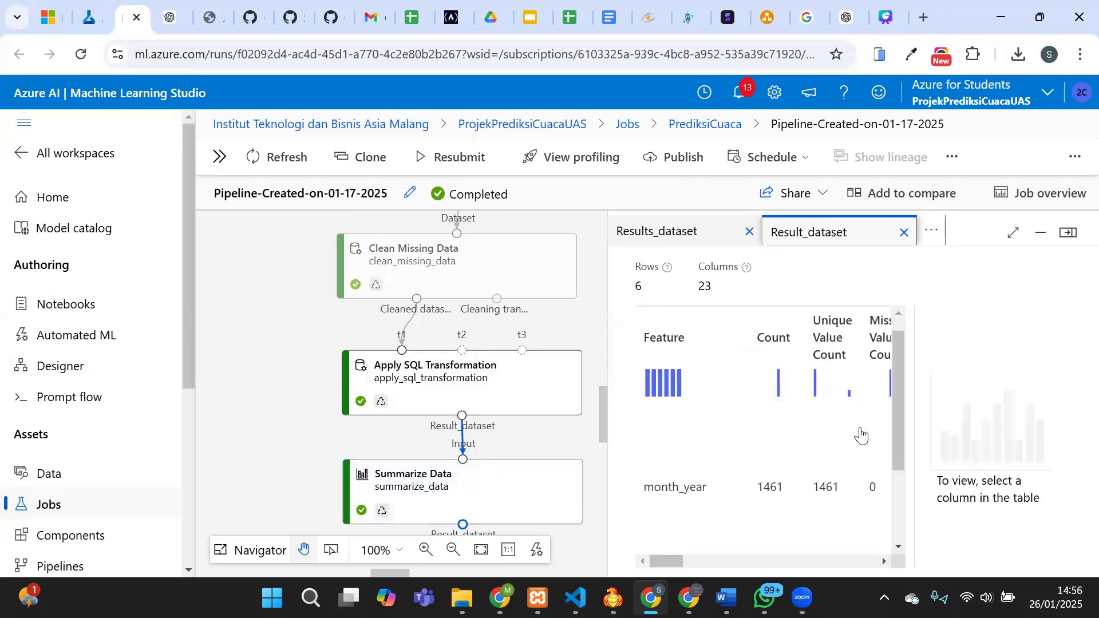
{"action": "scroll", "coordinate": [862, 436], "scroll_direction": "down", "scroll_amount": 1}
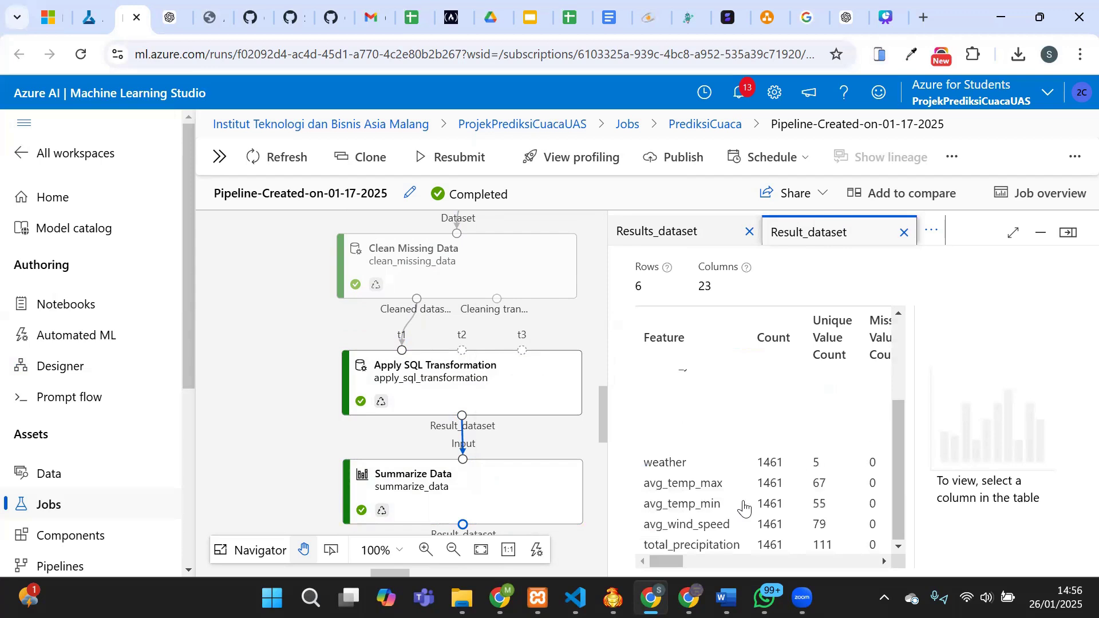
{"action": "mouse_move", "coordinate": [667, 558]}
{"action": "left_mouse_down"}
{"action": "mouse_move", "coordinate": [717, 559]}
{"action": "mouse_move", "coordinate": [661, 551]}
{"action": "left_mouse_up"}
{"action": "mouse_move", "coordinate": [669, 559]}
{"action": "left_mouse_down"}
{"action": "mouse_move", "coordinate": [682, 555]}
{"action": "mouse_move", "coordinate": [663, 554]}
{"action": "left_mouse_up"}
{"action": "scroll", "coordinate": [738, 460], "scroll_direction": "up", "scroll_amount": 3}
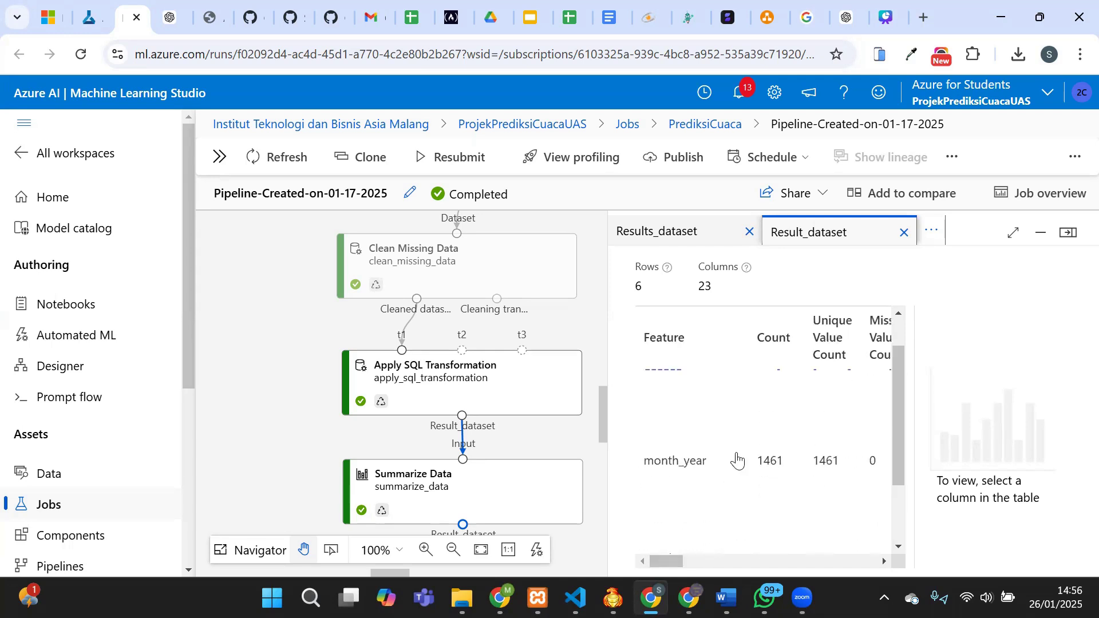
{"action": "scroll", "coordinate": [737, 460], "scroll_direction": "down", "scroll_amount": 2}
{"action": "scroll", "coordinate": [737, 460], "scroll_direction": "right", "scroll_amount": 3}
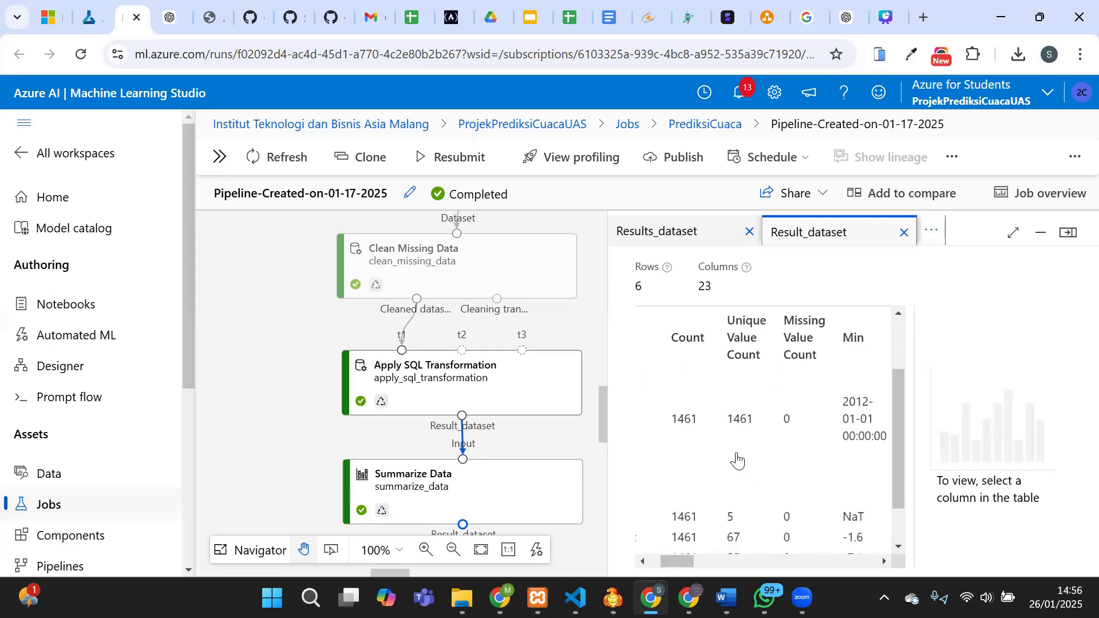
{"action": "scroll", "coordinate": [738, 460], "scroll_direction": "right", "scroll_amount": 5}
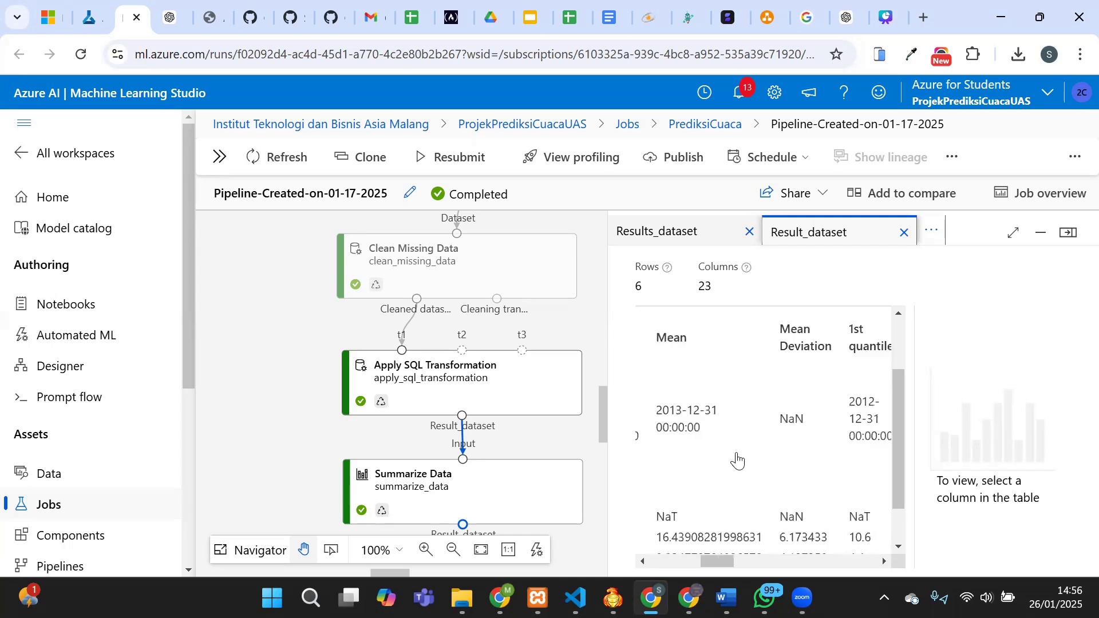
{"action": "scroll", "coordinate": [738, 460], "scroll_direction": "left", "scroll_amount": 8}
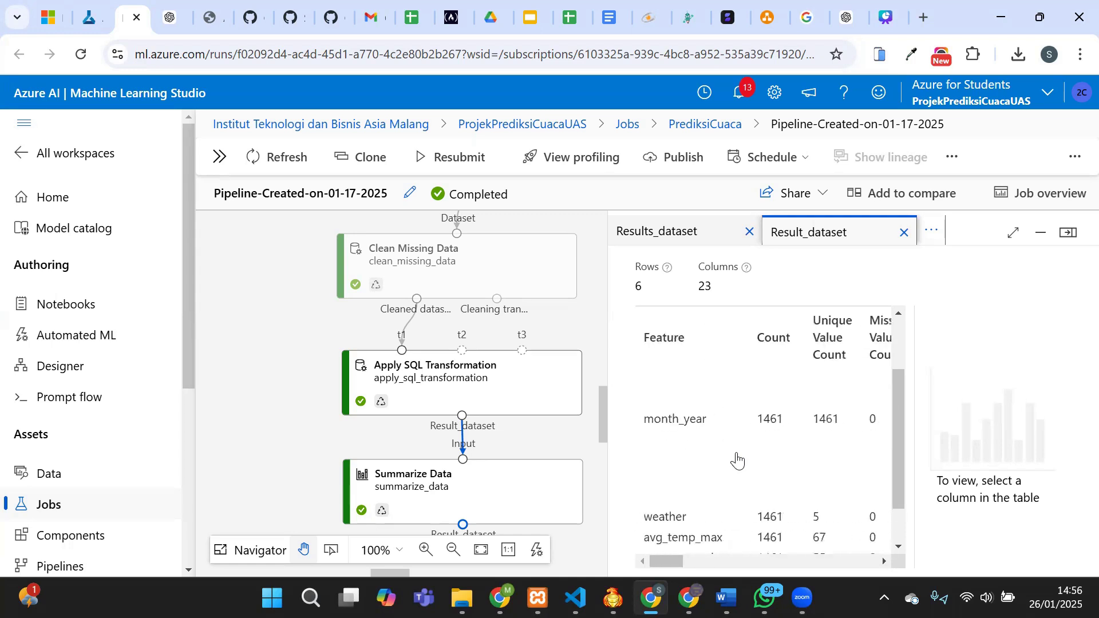
{"action": "scroll", "coordinate": [738, 459], "scroll_direction": "down", "scroll_amount": 2}
{"action": "scroll", "coordinate": [737, 460], "scroll_direction": "up", "scroll_amount": 3}
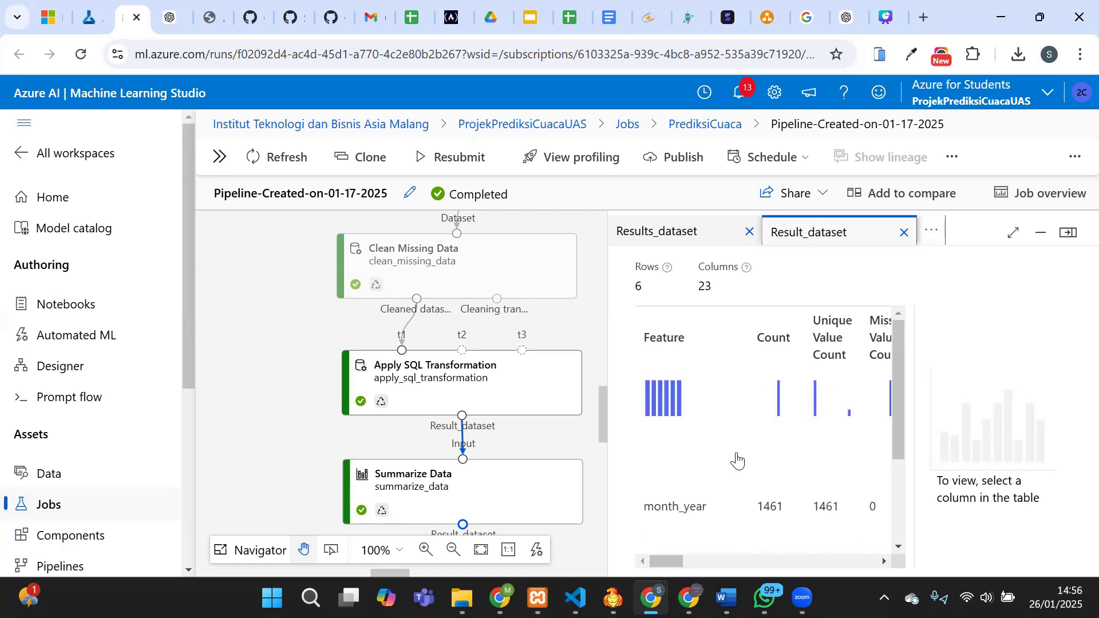
Try to close the open Result_dataset and Results_dataset previews.
{"action": "left_click", "coordinate": [906, 235]}
{"action": "left_click", "coordinate": [750, 233]}
{"action": "left_click", "coordinate": [750, 233]}
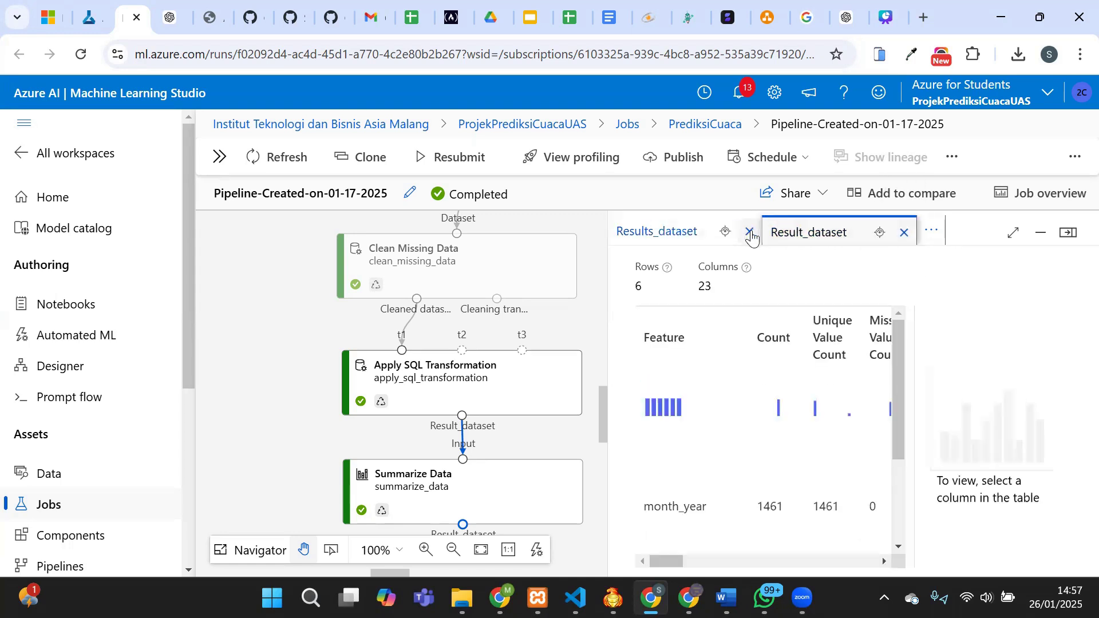
{"action": "left_click", "coordinate": [903, 234]}
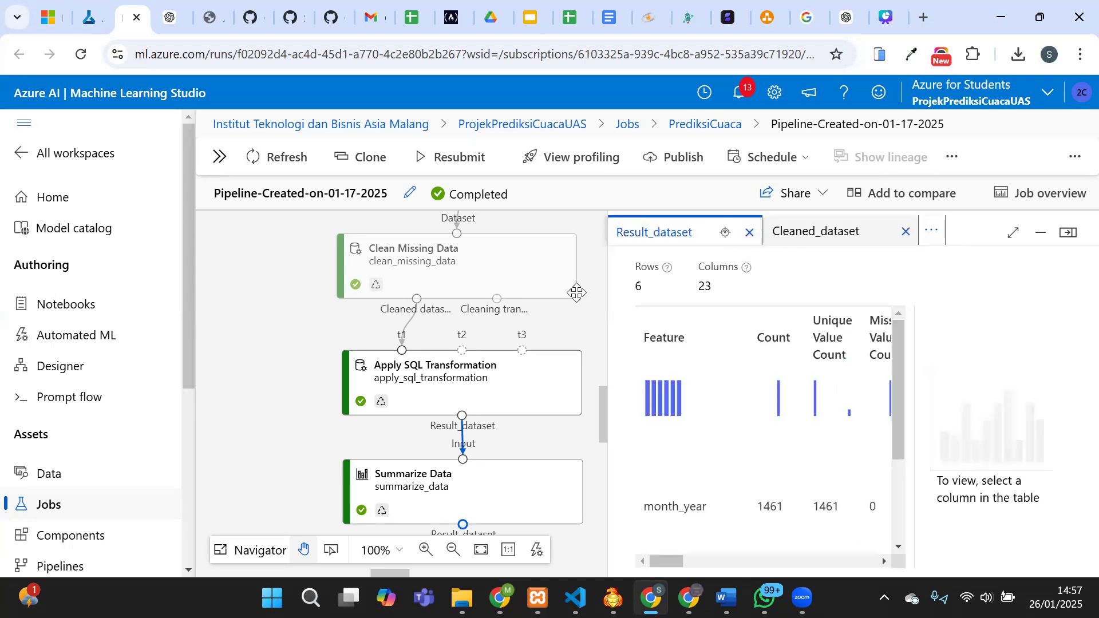
Review the pipeline graph from the data_cuaca source through to the Summarize Data node.
{"action": "scroll", "coordinate": [288, 322], "scroll_direction": "down", "scroll_amount": 1}
{"action": "scroll", "coordinate": [288, 322], "scroll_direction": "down", "scroll_amount": 1}
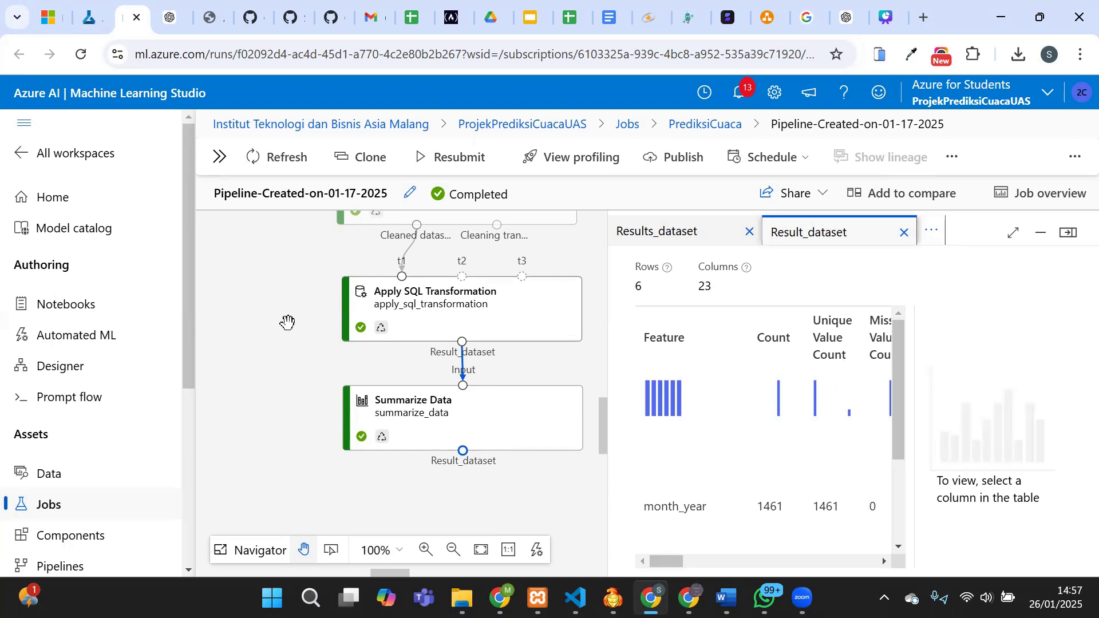
{"action": "scroll", "coordinate": [288, 322], "scroll_direction": "up", "scroll_amount": 1}
{"action": "scroll", "coordinate": [288, 322], "scroll_direction": "up", "scroll_amount": 1}
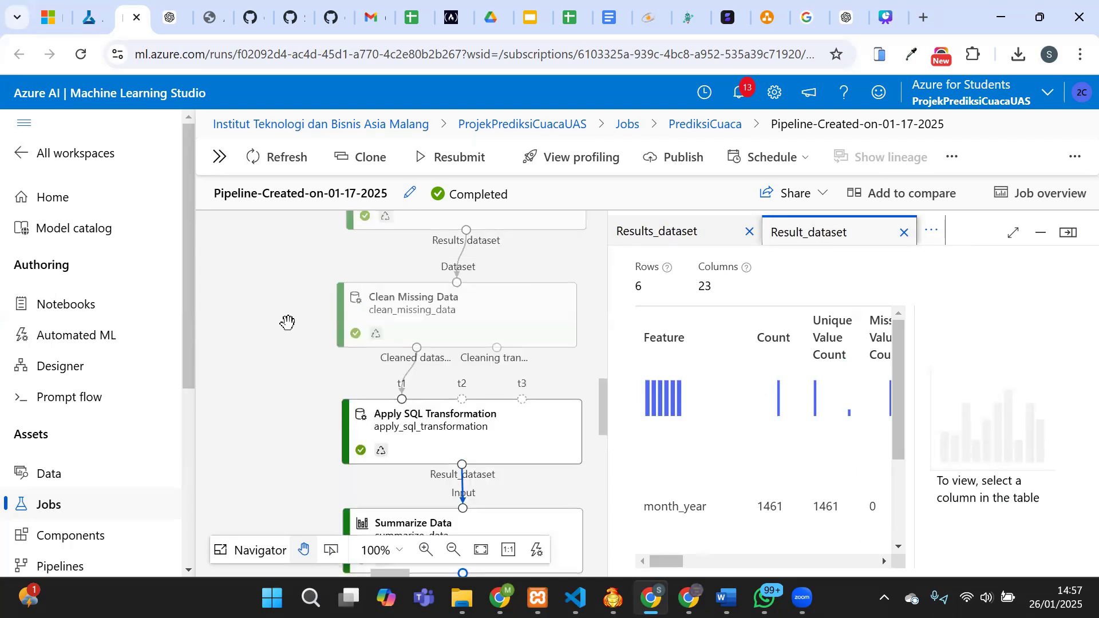
{"action": "scroll", "coordinate": [288, 323], "scroll_direction": "up", "scroll_amount": 3}
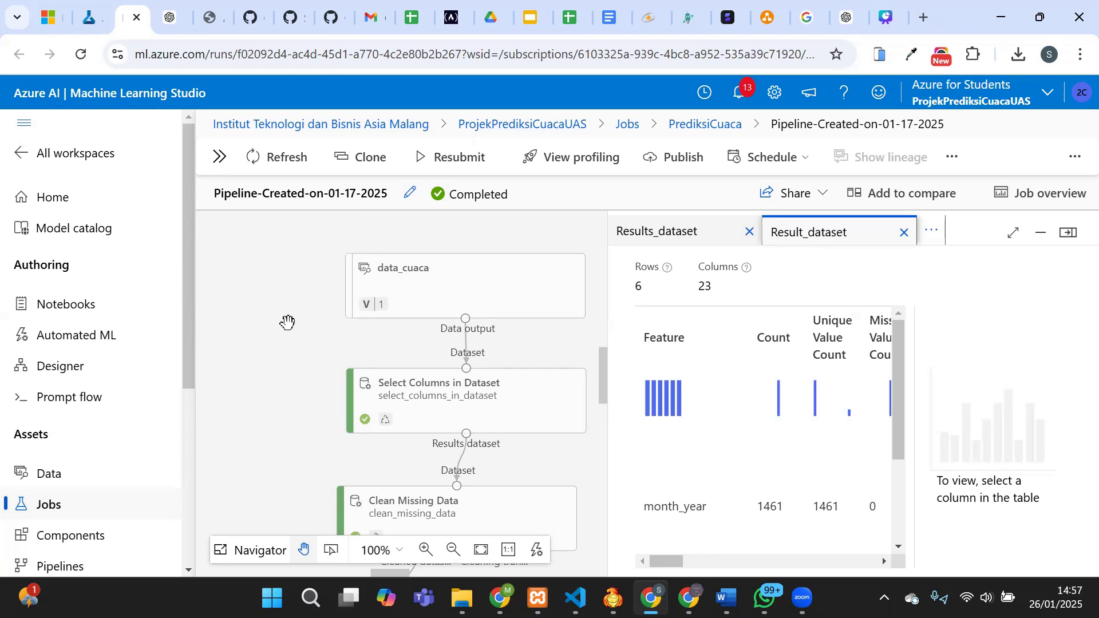
{"action": "scroll", "coordinate": [288, 322], "scroll_direction": "down", "scroll_amount": 4}
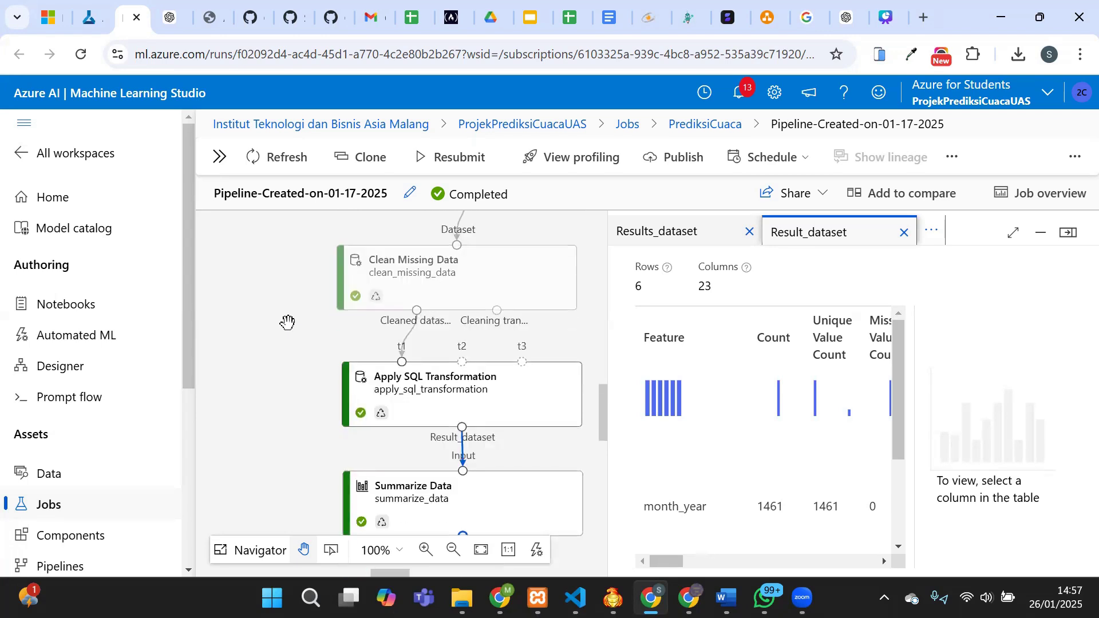
{"action": "scroll", "coordinate": [288, 322], "scroll_direction": "down", "scroll_amount": 1}
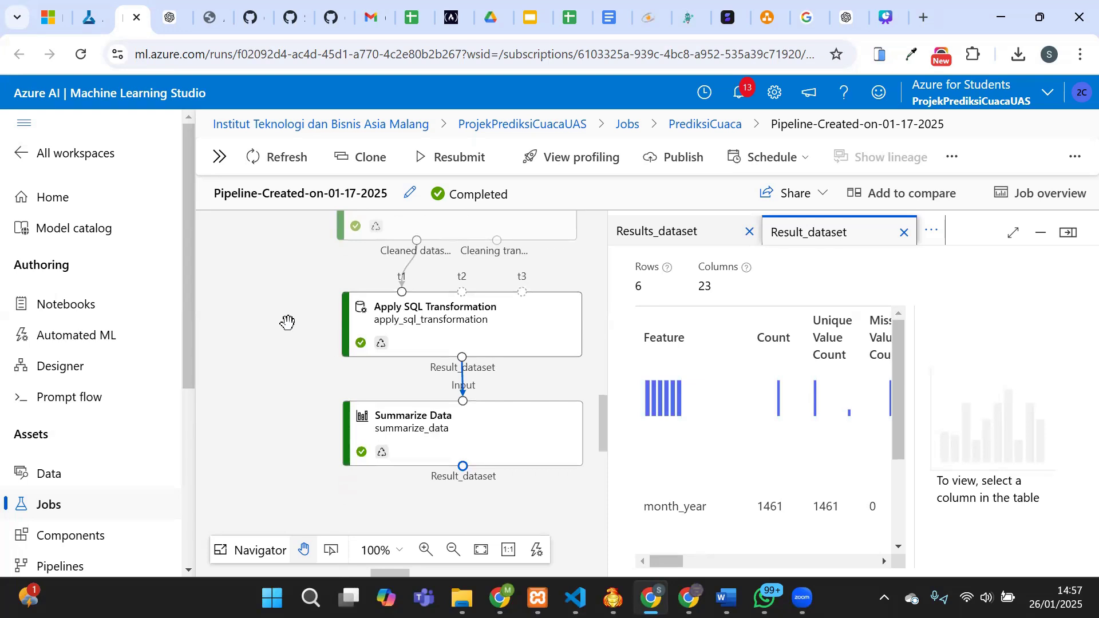